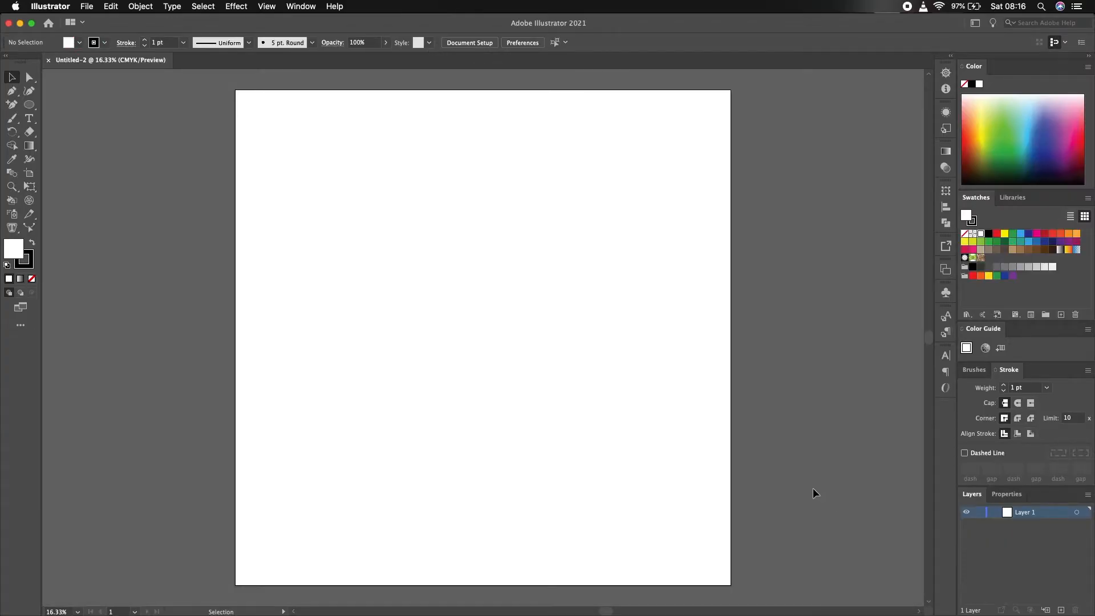
Add the text GRAPIC MORE to the artboard, set it to 72 pt and break it into two lines
click(29, 119)
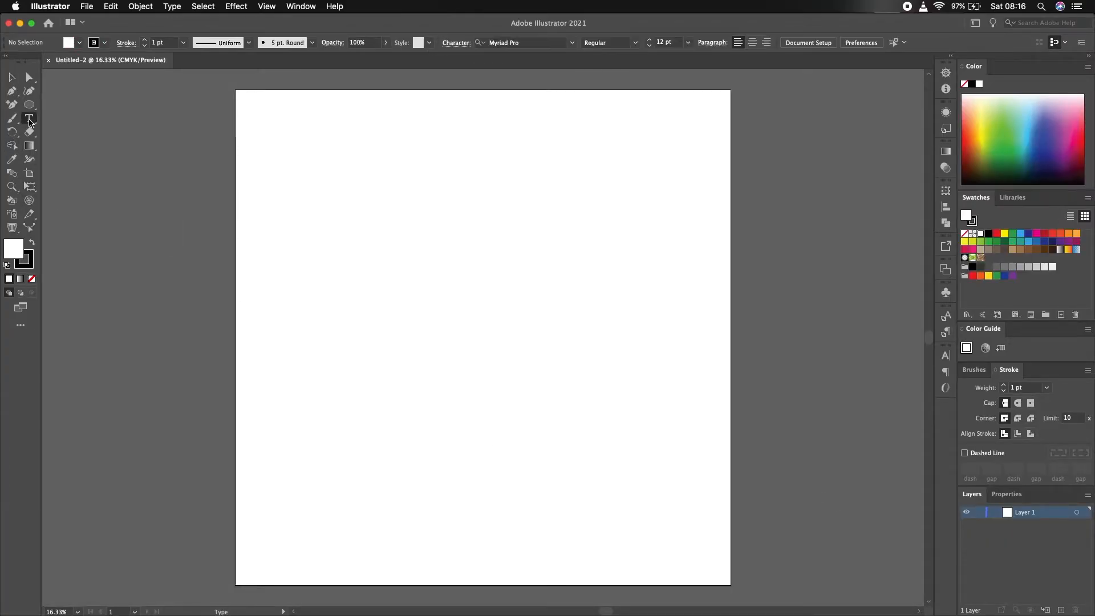
click(401, 218)
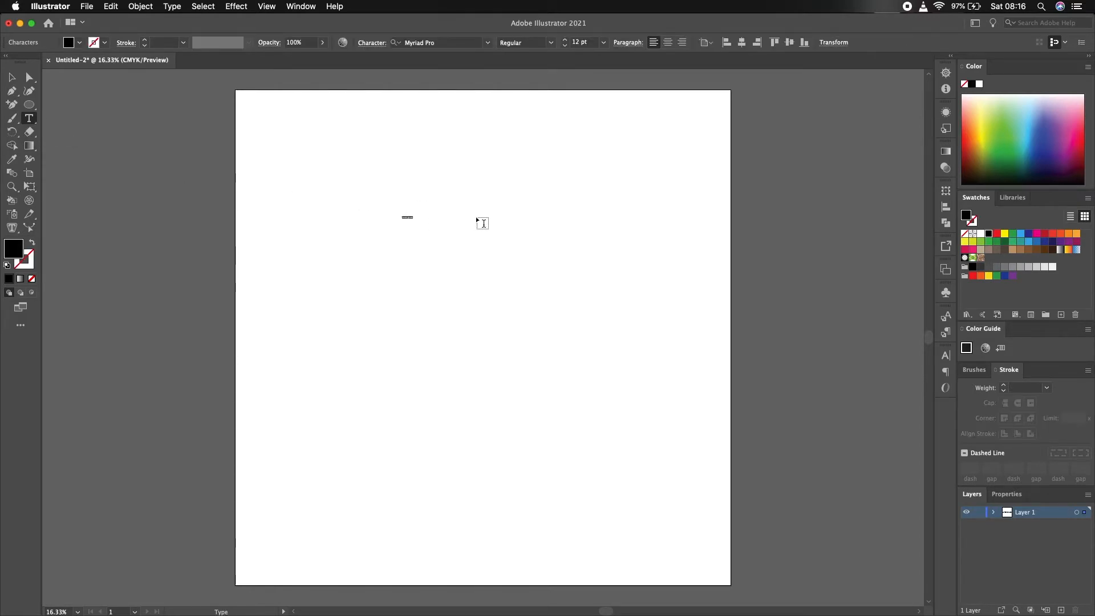
key(BackSpace)
key(super+a)
click(604, 43)
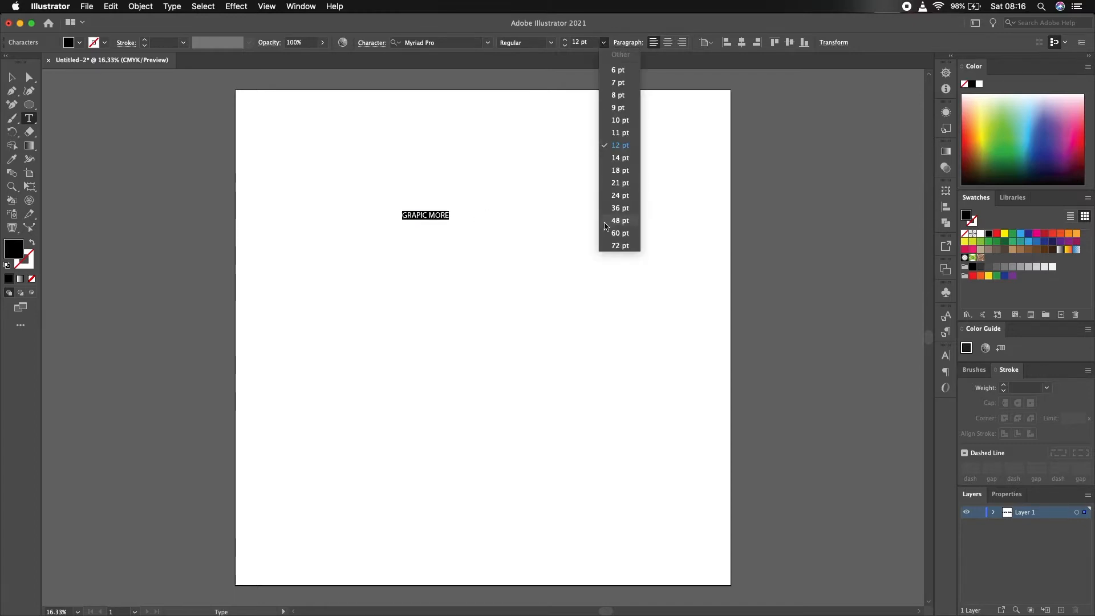
click(620, 247)
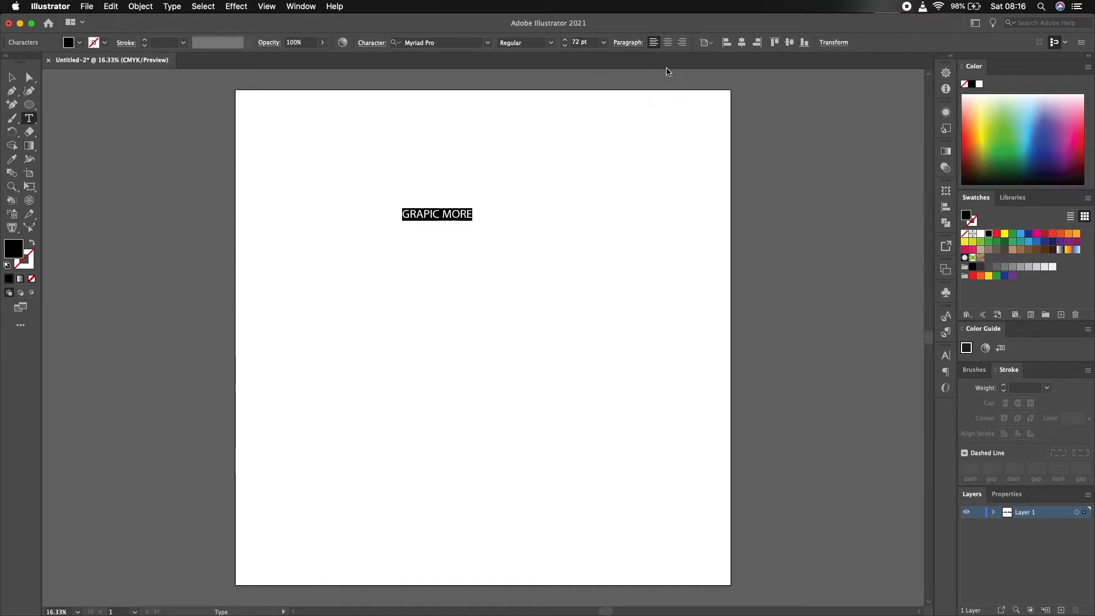
click(444, 214)
key(Return)
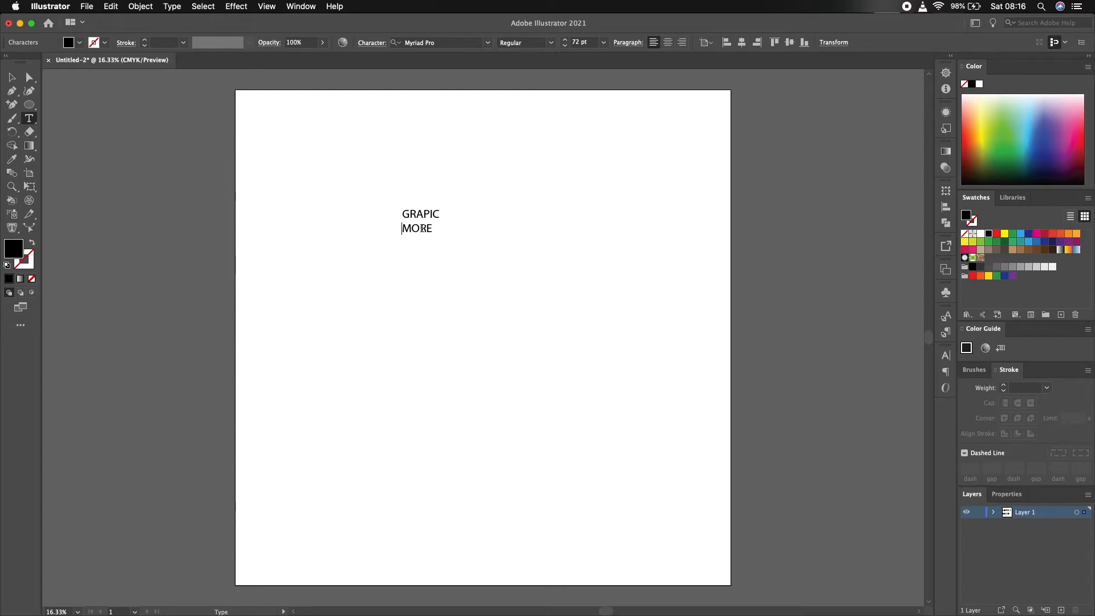
Set the font of both text lines to Roboto in the Black style
key(super+a)
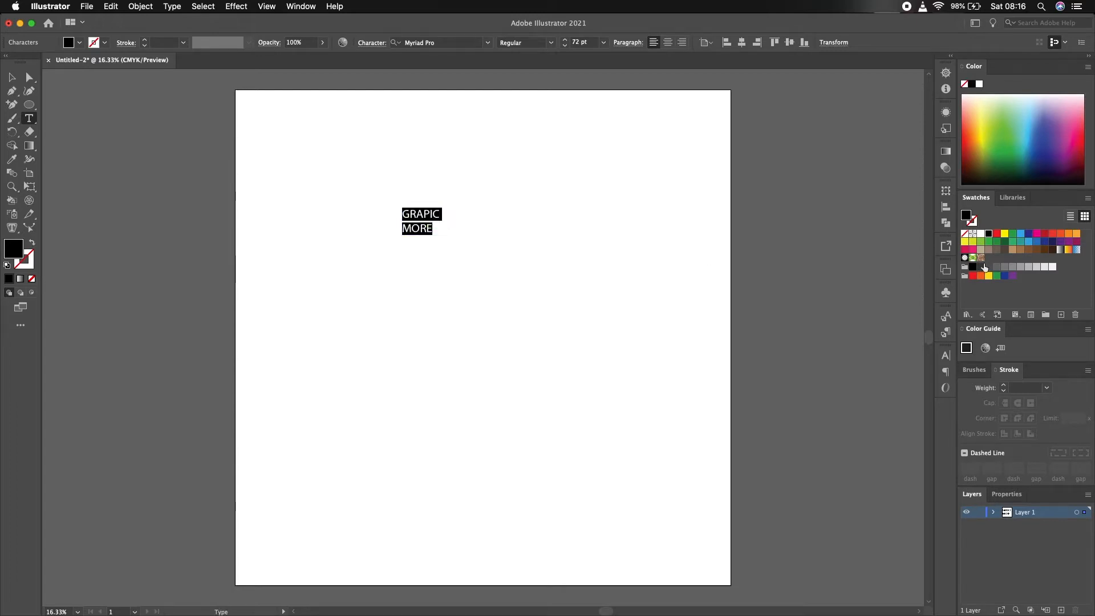
click(946, 356)
click(925, 369)
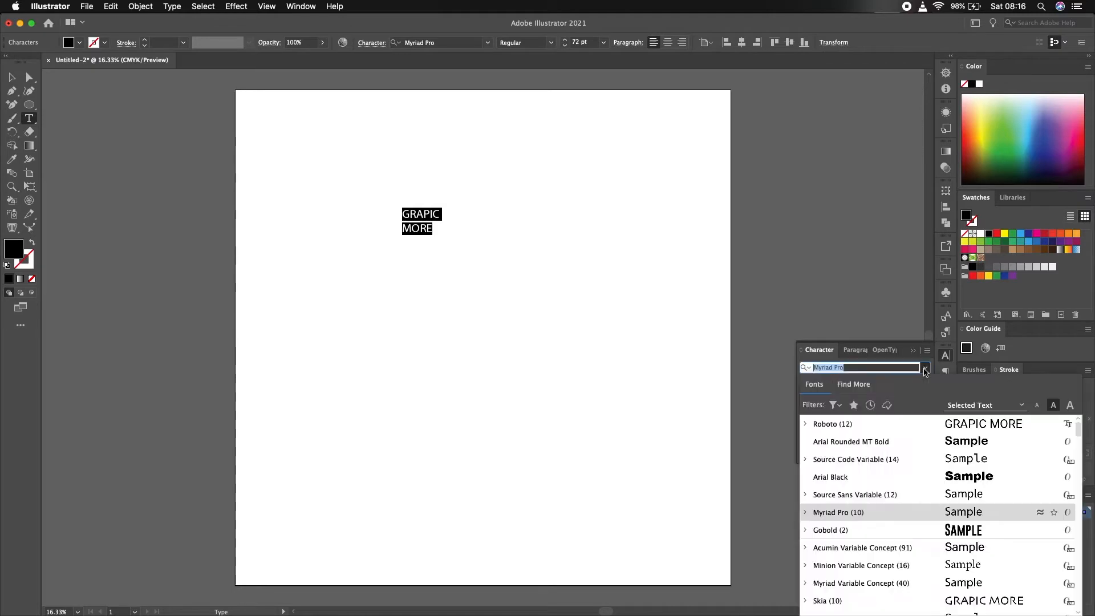
click(864, 428)
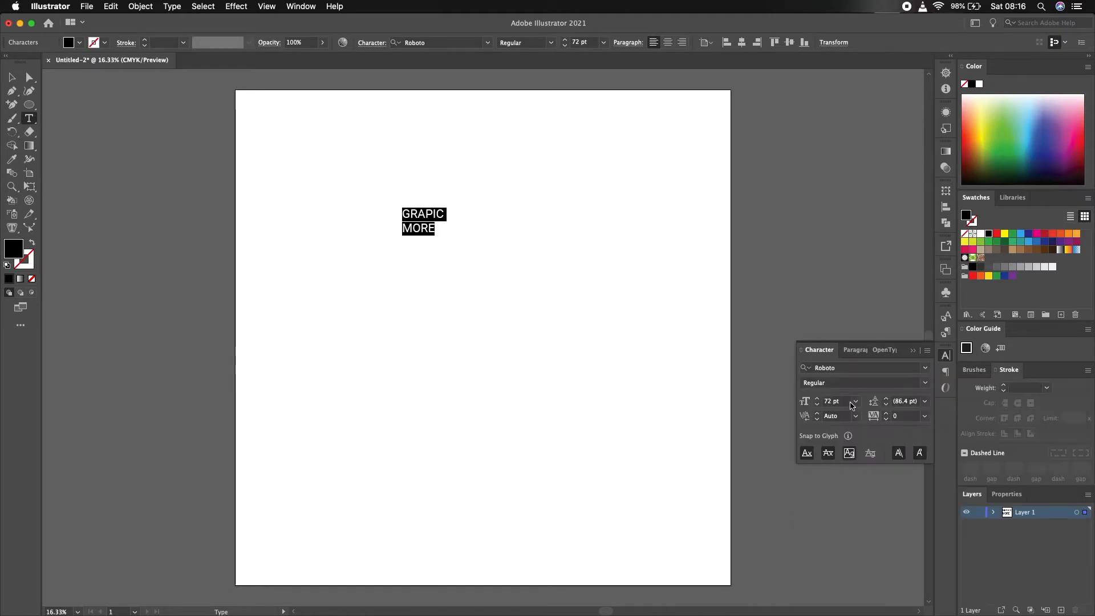
click(925, 386)
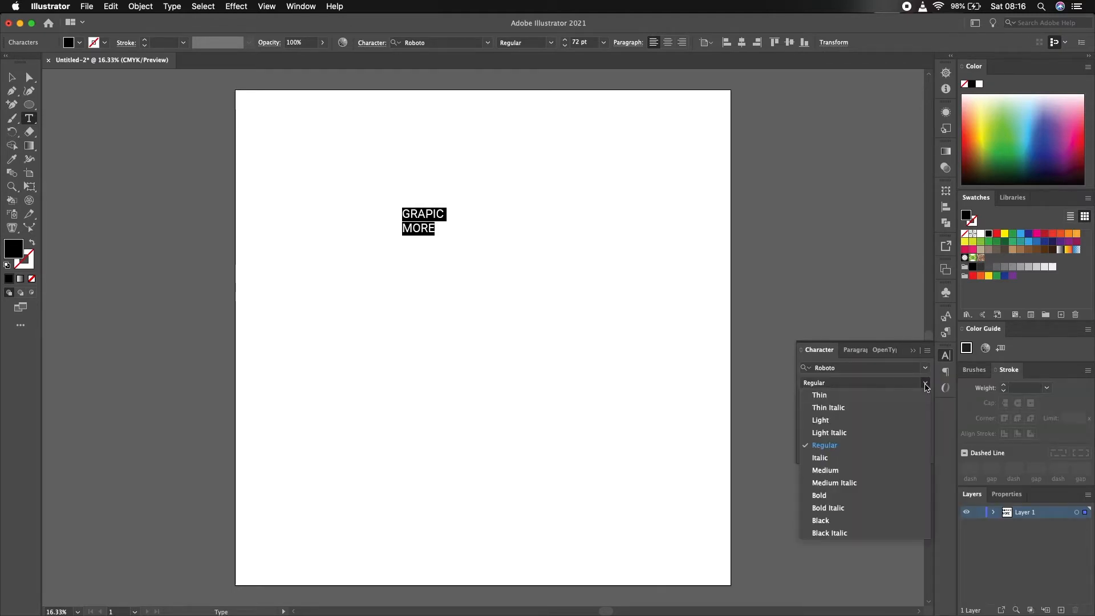
click(850, 524)
Set the size of both text lines to 400 pt and their leading to 360 pt
click(832, 406)
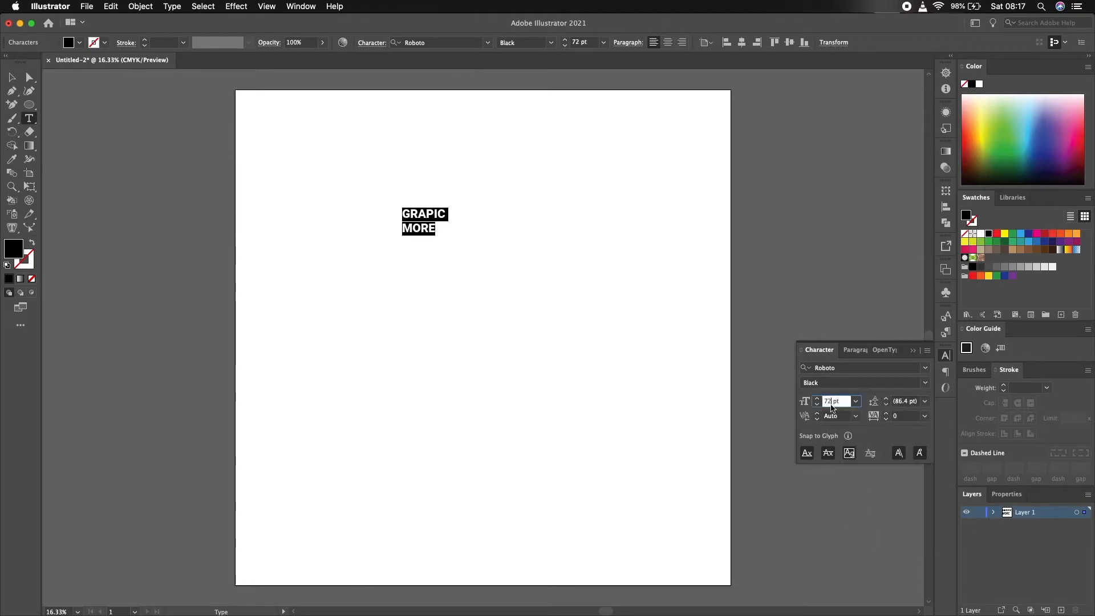
drag(832, 402, 822, 405)
text(400)
key(Return)
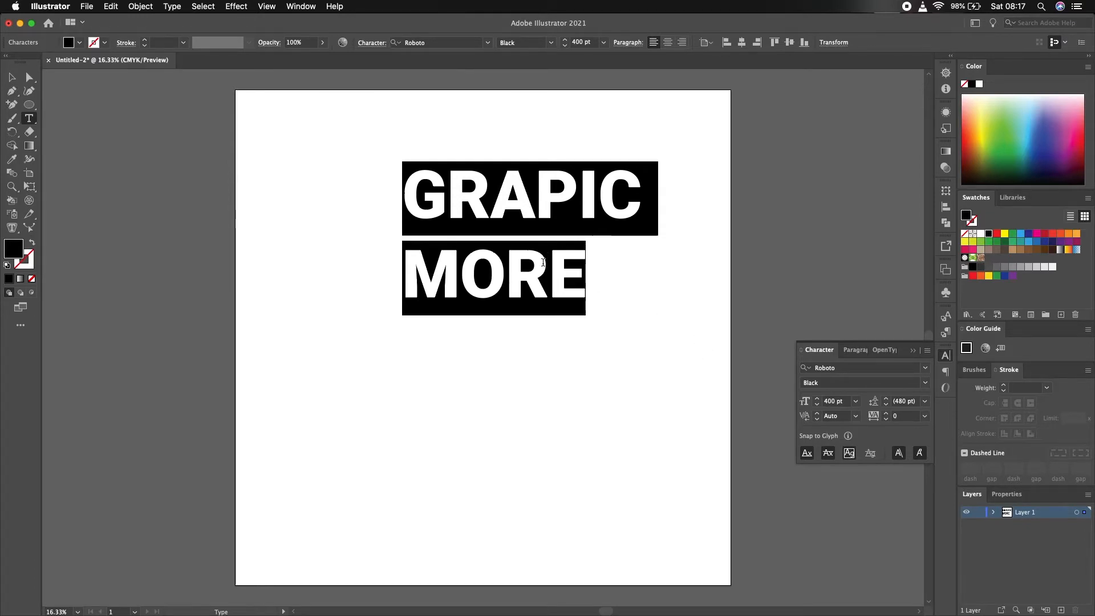
click(886, 406)
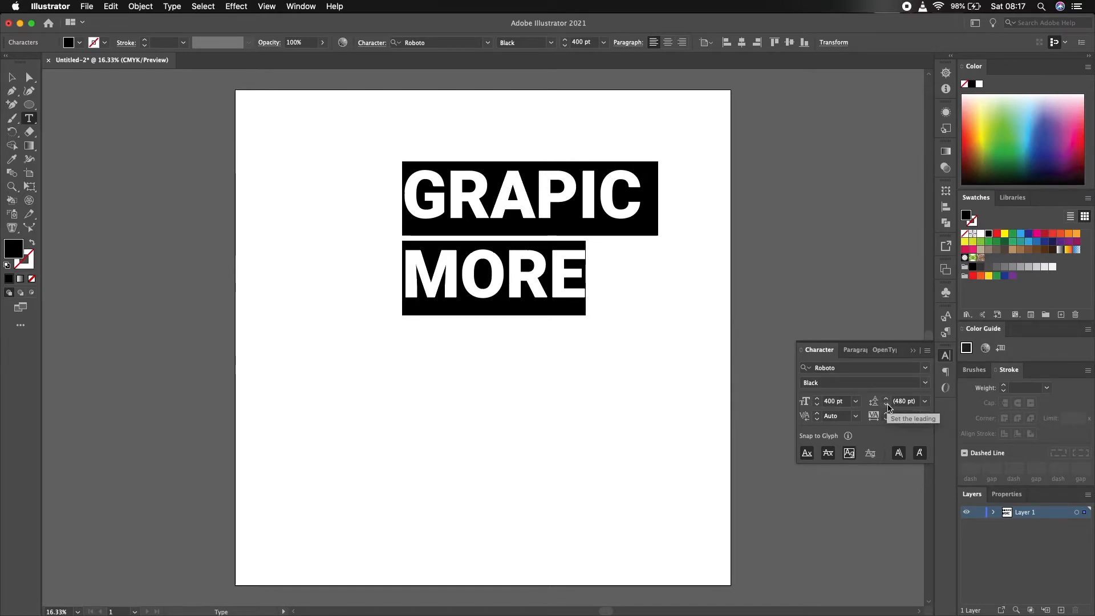
drag(887, 405, 887, 406)
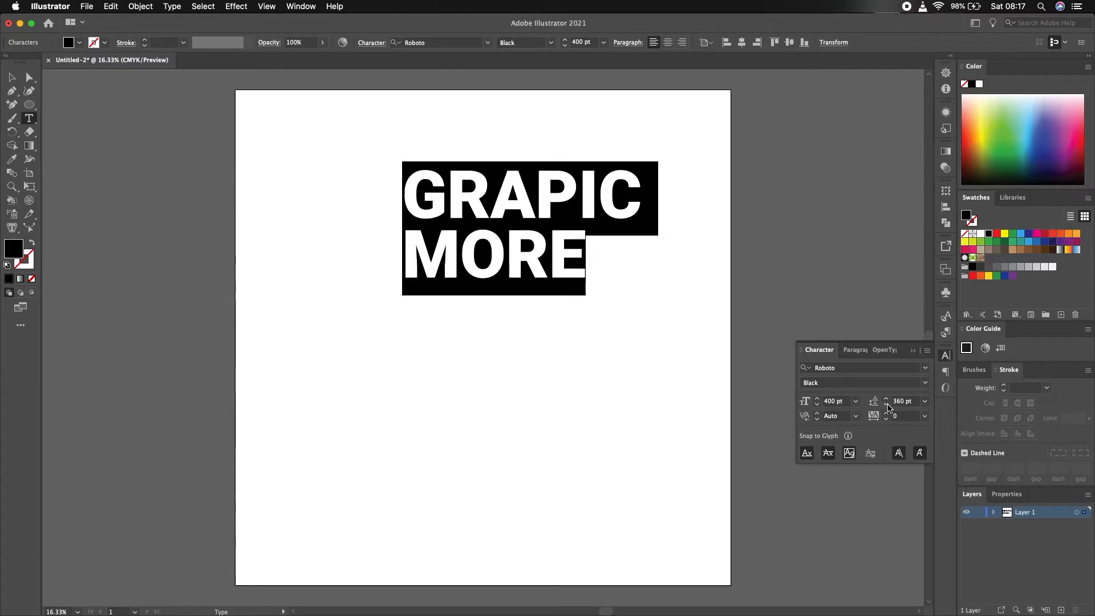
Set the tracking of the word MORE to 112 so it spreads to the width of GRAPIC
click(513, 262)
drag(417, 254, 508, 255)
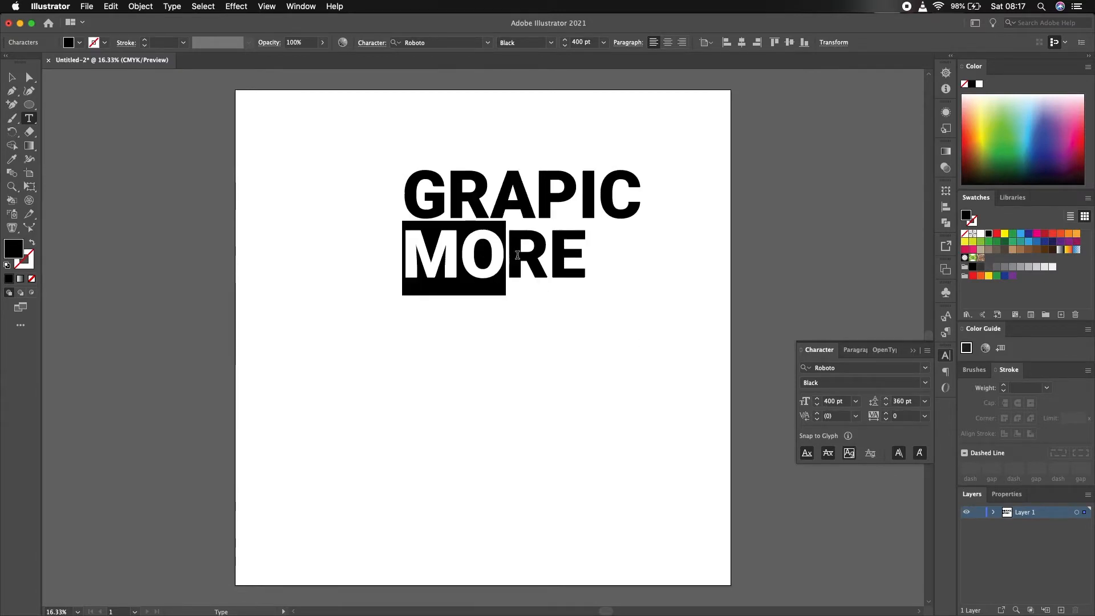
drag(575, 255, 583, 255)
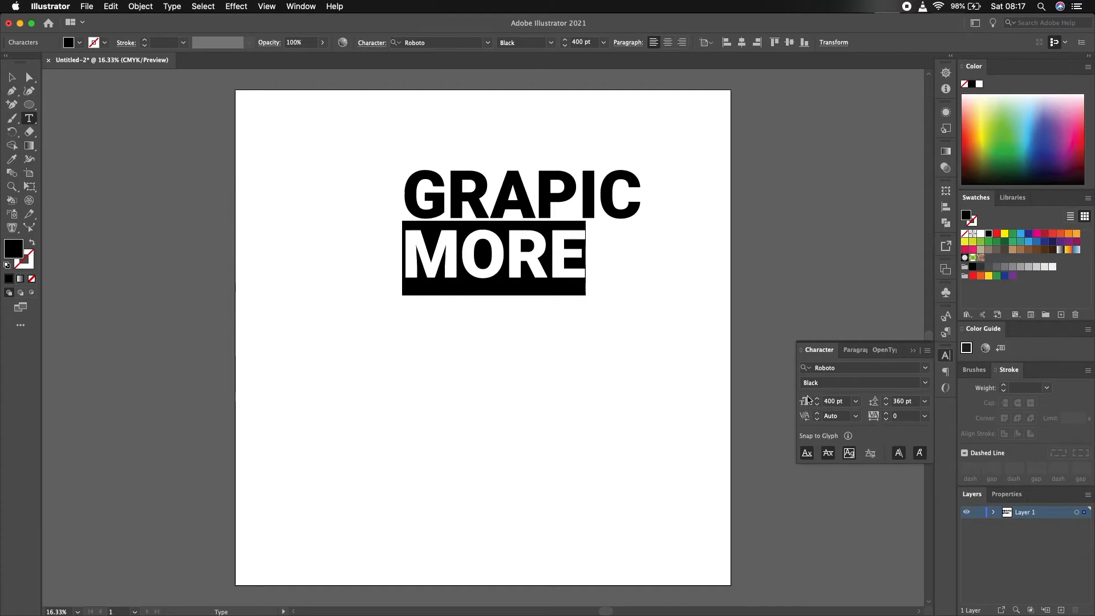
click(886, 414)
click(886, 413)
click(886, 413)
click(886, 414)
click(886, 413)
Set the word MORE to 464 pt with 379 pt leading and finish editing the text
click(816, 399)
click(816, 399)
click(816, 399)
click(817, 399)
click(817, 399)
click(817, 399)
click(817, 400)
click(817, 400)
click(817, 399)
click(817, 399)
click(817, 399)
click(816, 399)
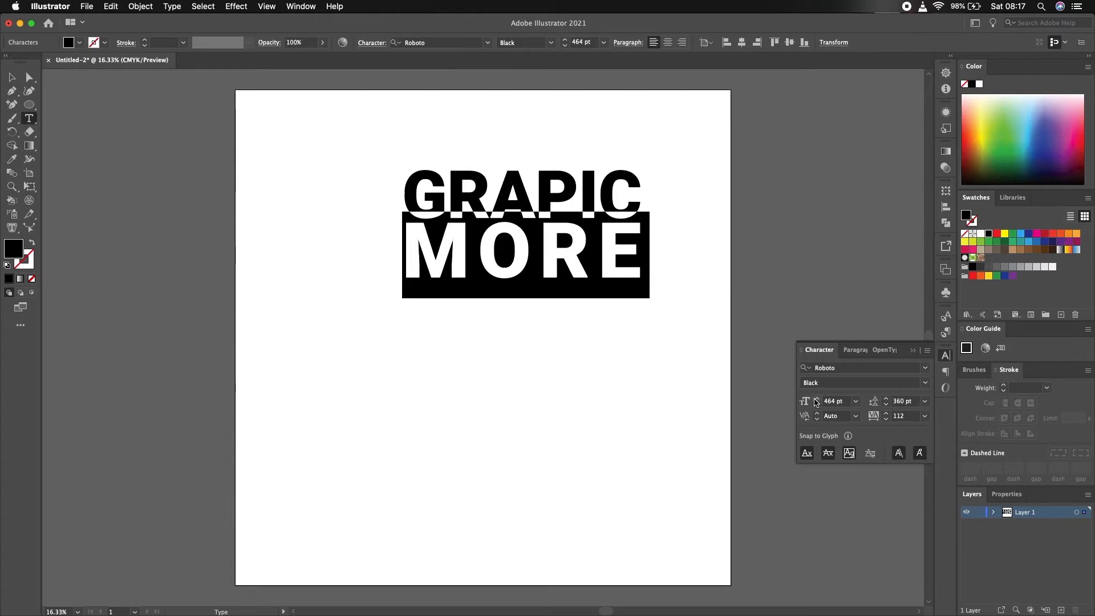
click(886, 401)
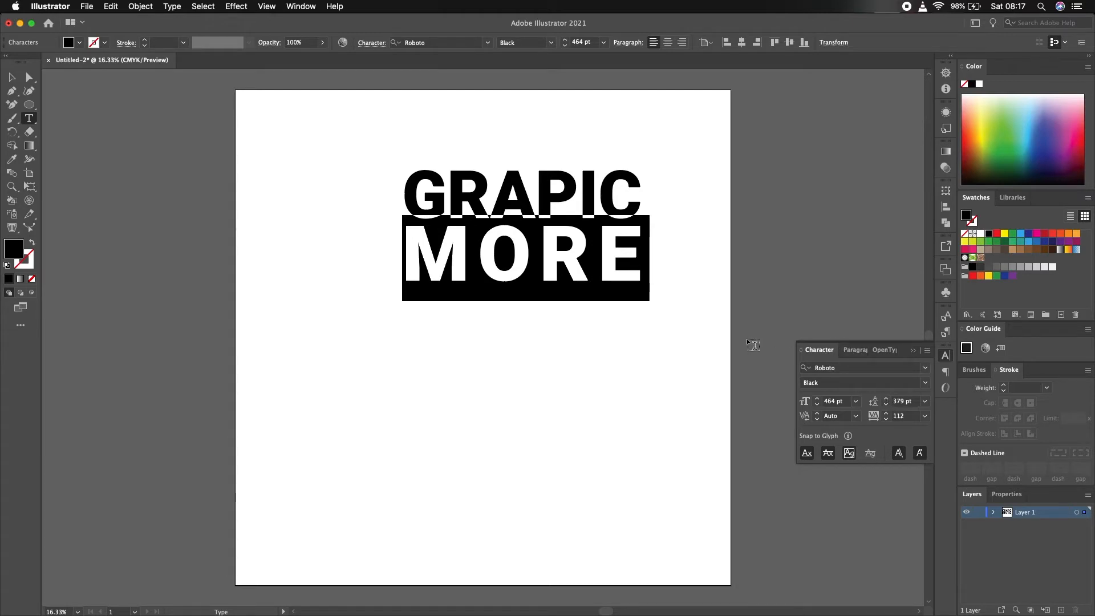
key(Escape)
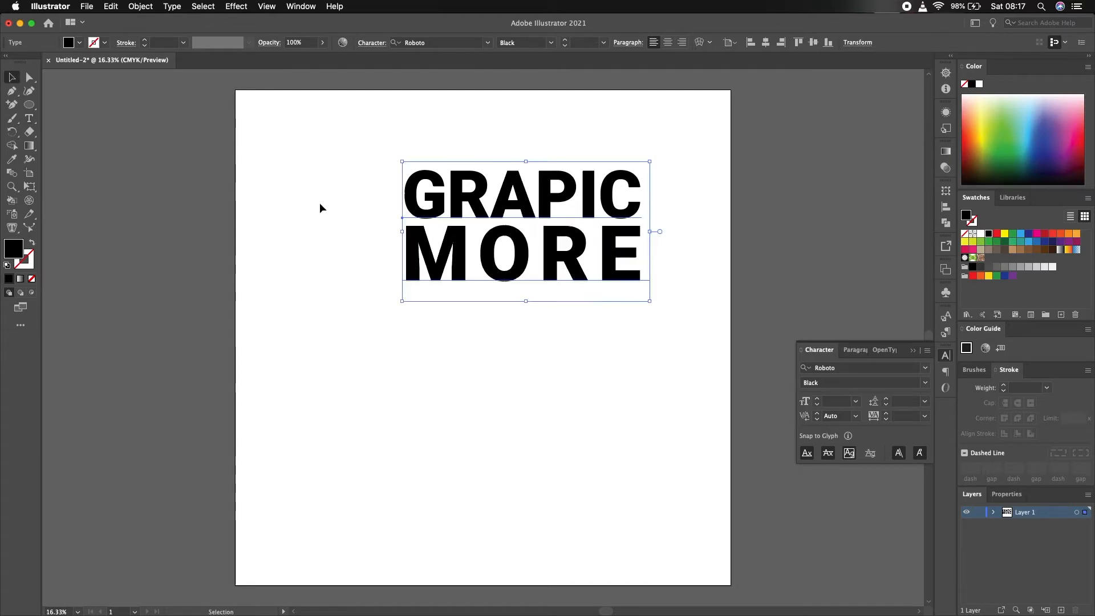
Expand the GRAPIC MORE text into shapes with Object and Fill enabled
click(320, 203)
drag(397, 156, 665, 300)
click(139, 7)
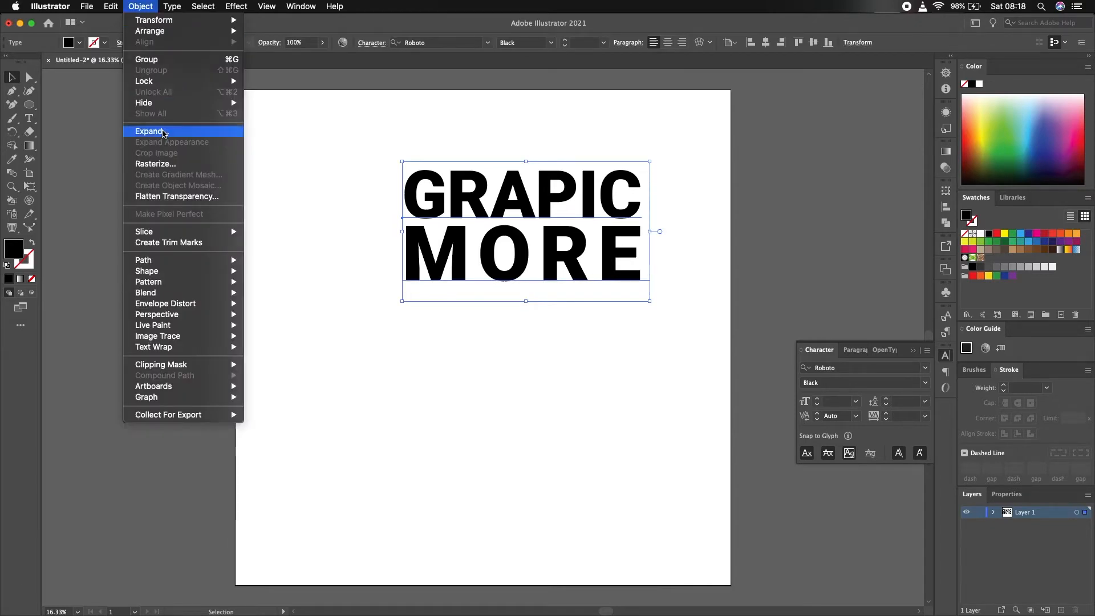
click(163, 133)
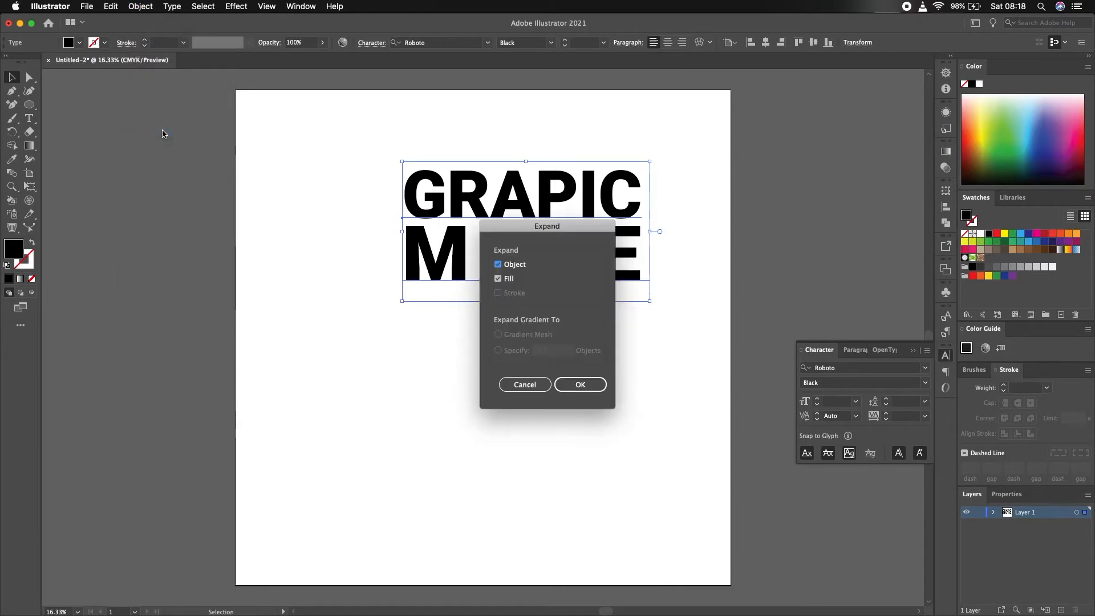
click(590, 385)
Move the expanded GRAPIC MORE lettering off the artboard, just beyond its right edge
click(912, 350)
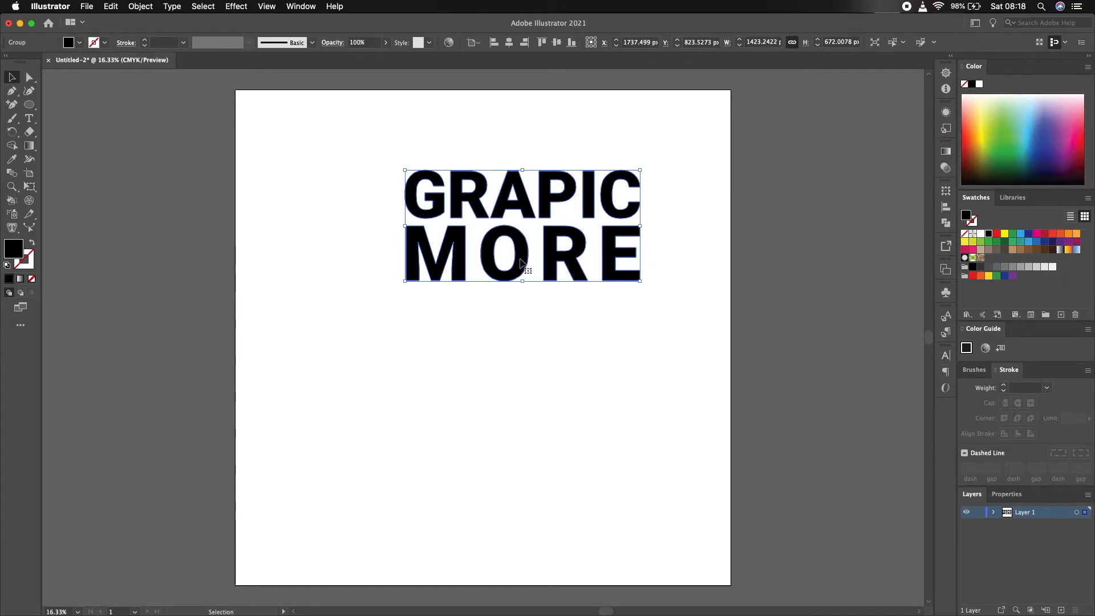
drag(536, 192, 872, 158)
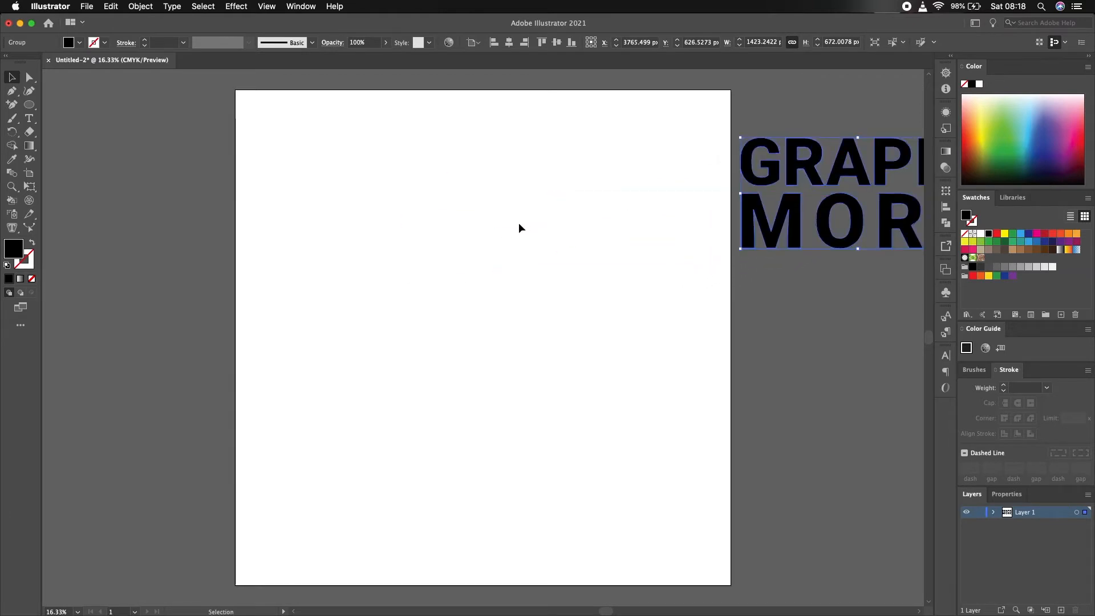
drag(545, 230, 454, 228)
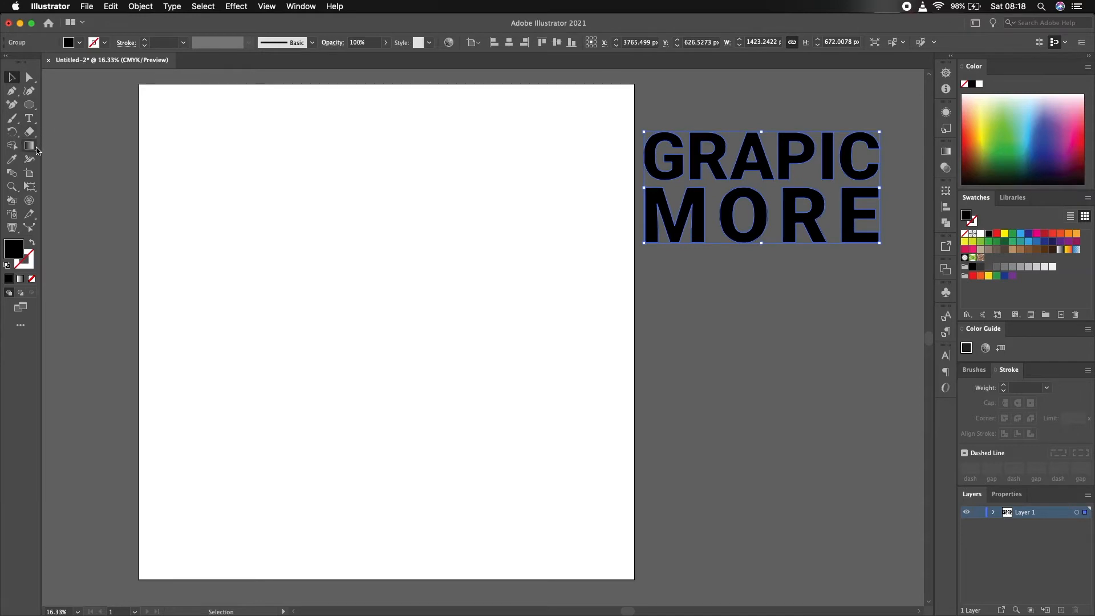
Create a 50 × 50 px circle near the middle of the artboard
click(29, 105)
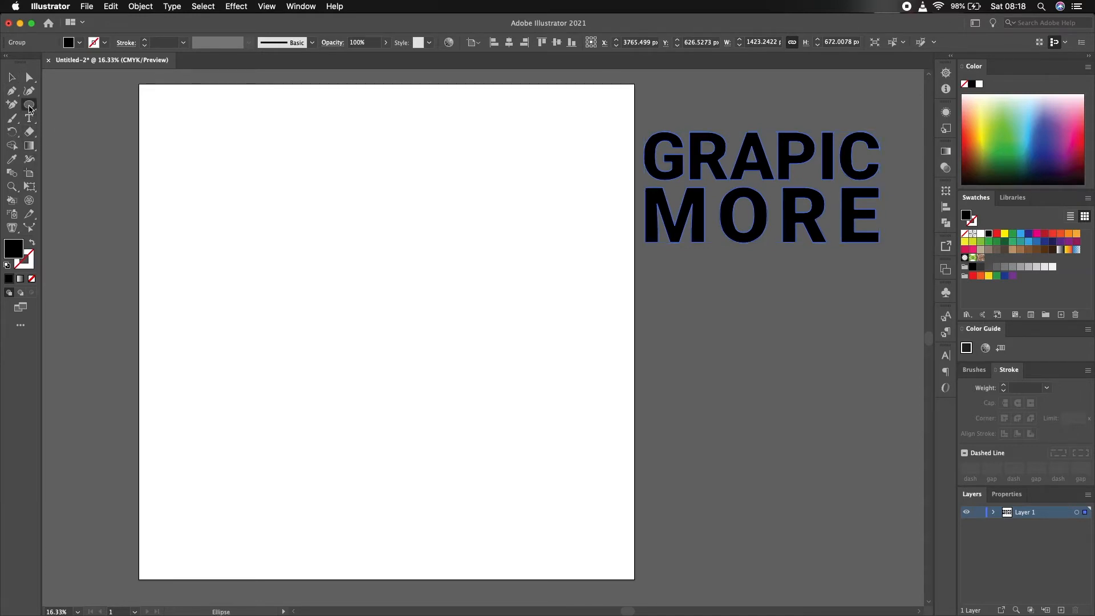
click(381, 305)
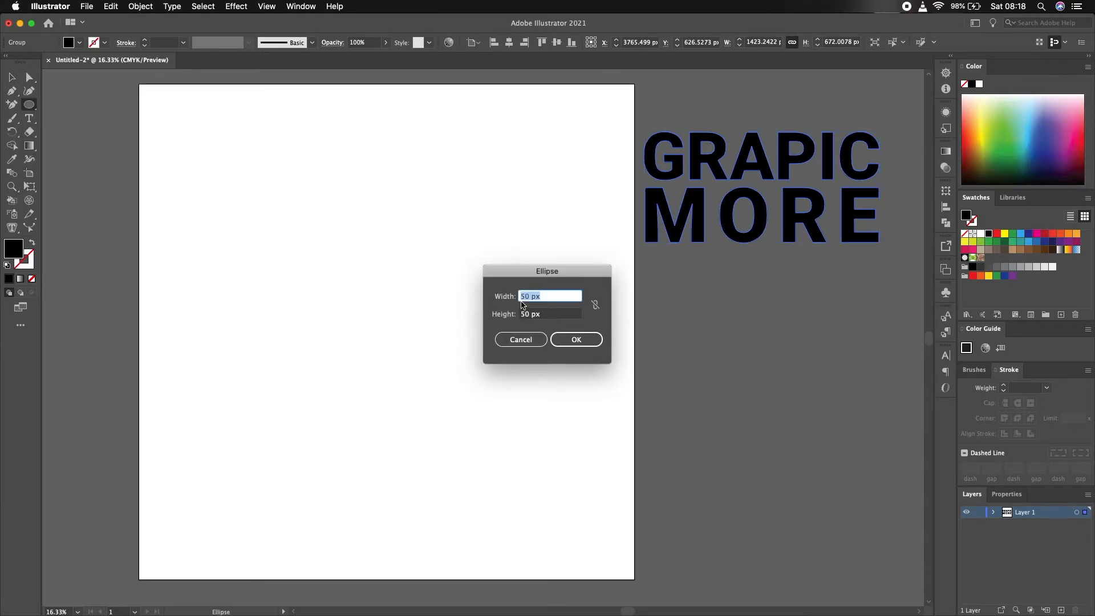
click(576, 340)
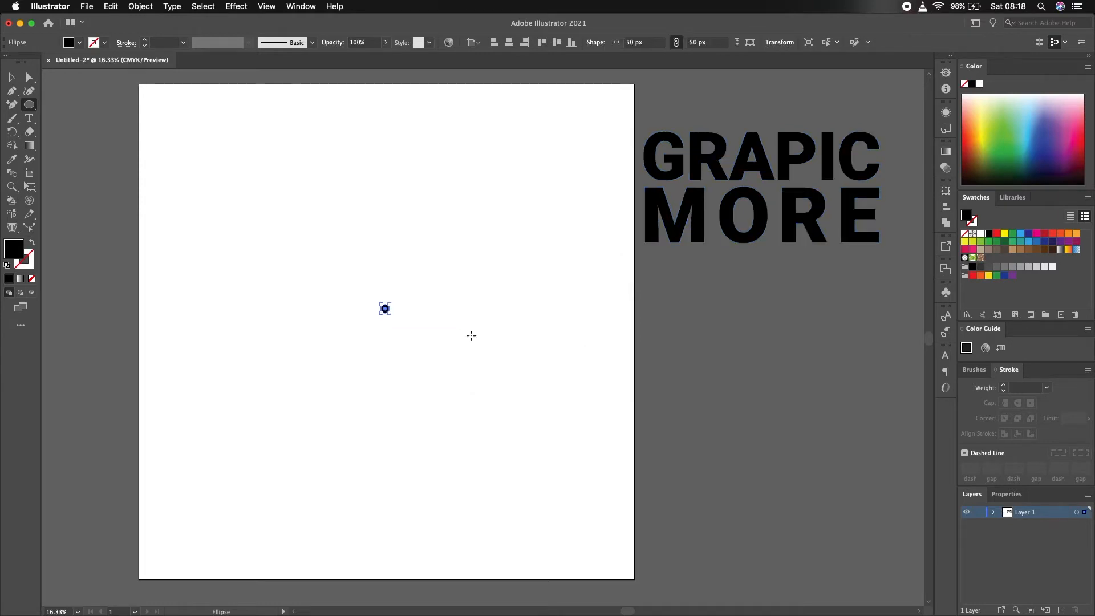
Give the small circle no fill and a black 2 pt stroke
click(79, 42)
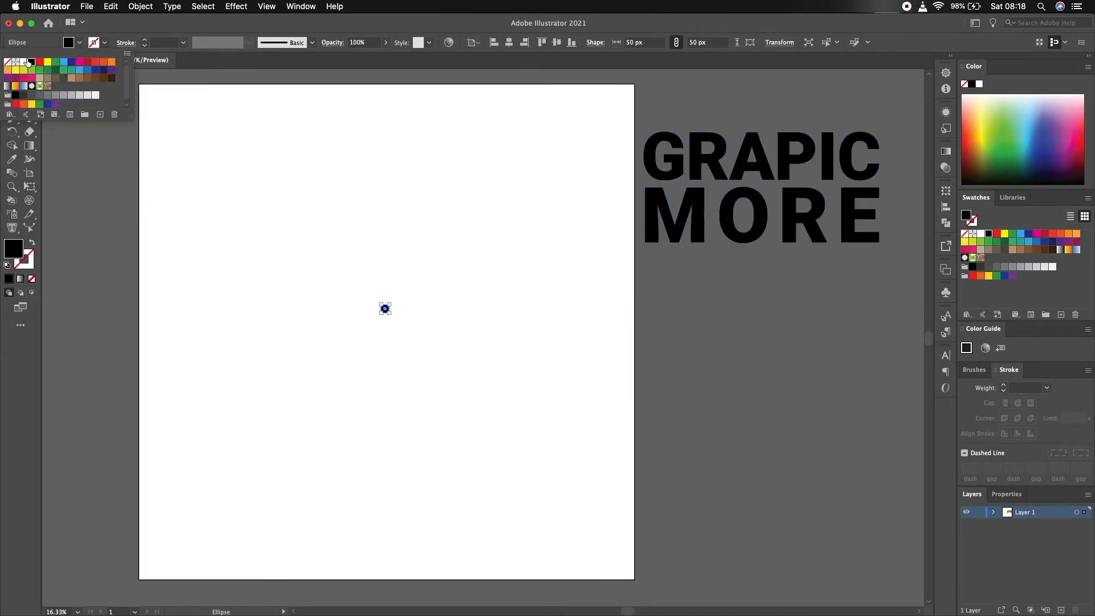
click(9, 64)
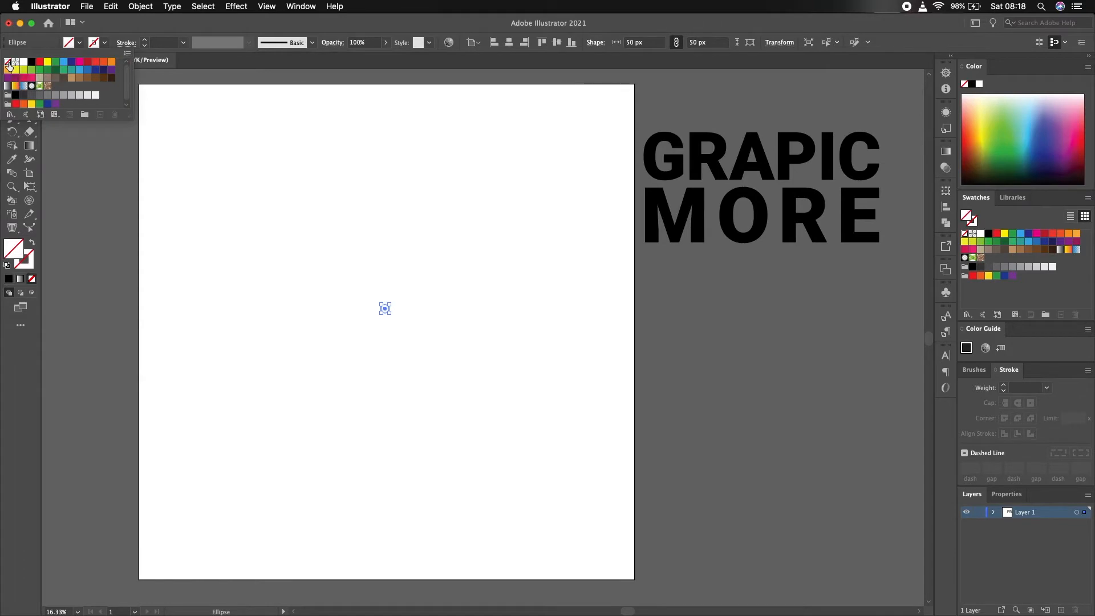
click(105, 42)
click(31, 62)
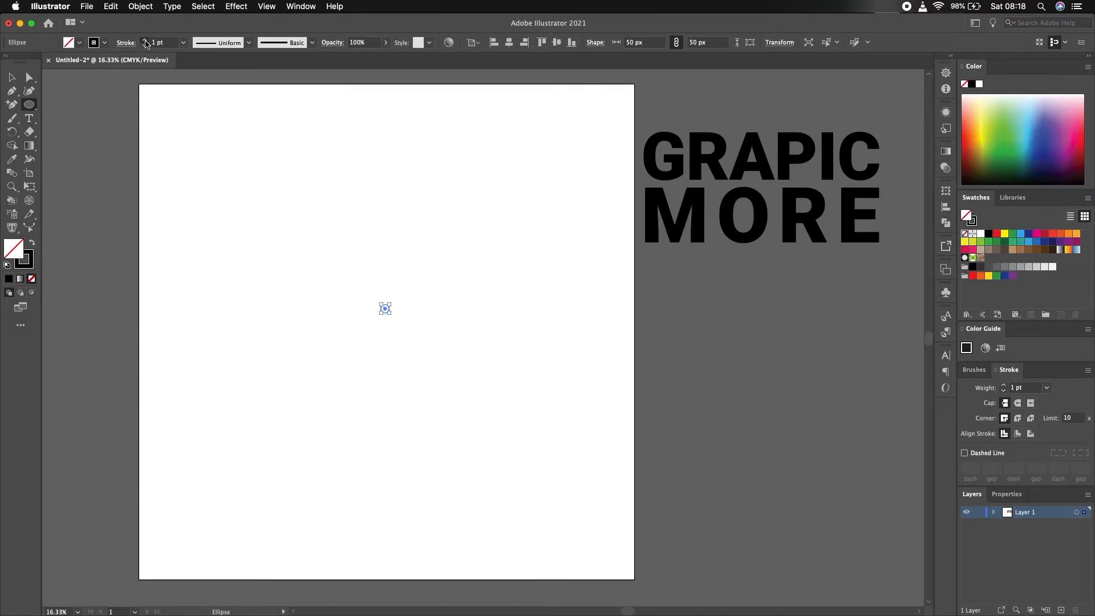
click(12, 77)
click(418, 343)
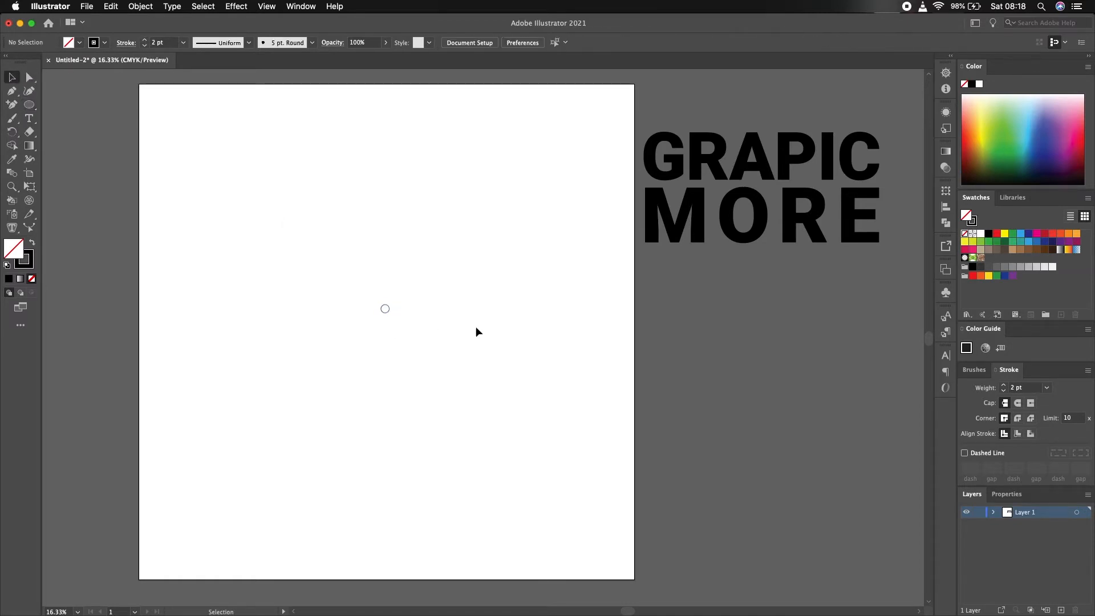
Centre the small circle horizontally and vertically on the artboard
drag(354, 255, 423, 346)
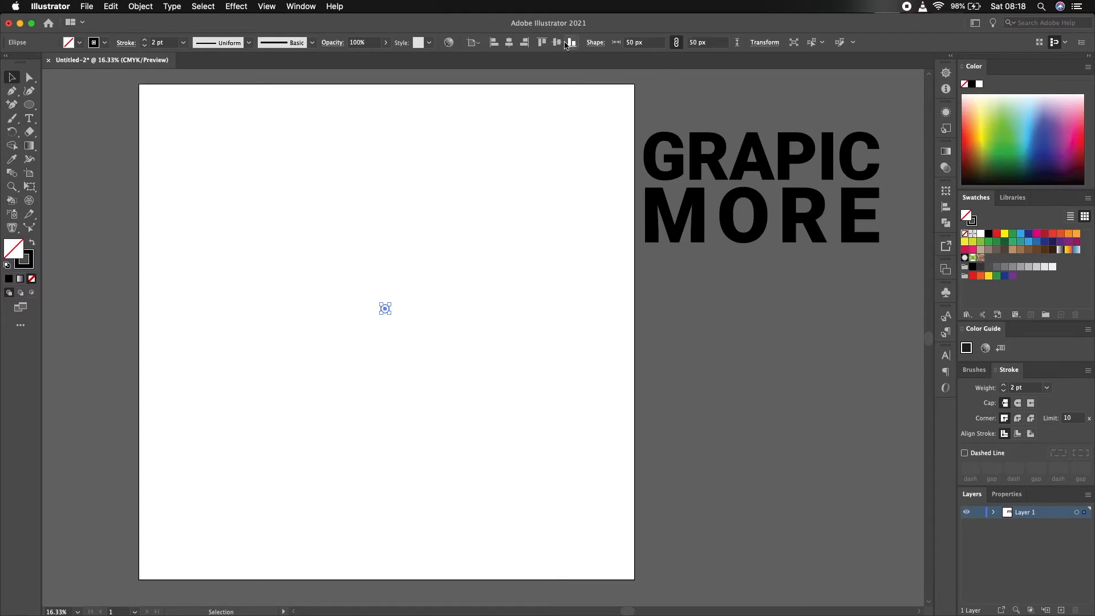
click(509, 43)
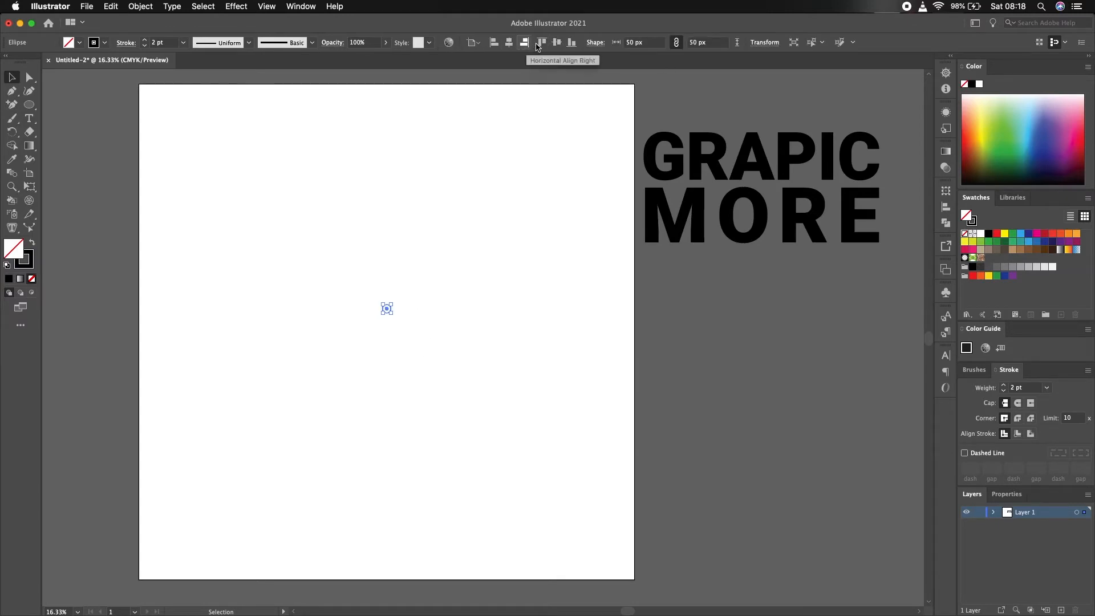
click(556, 43)
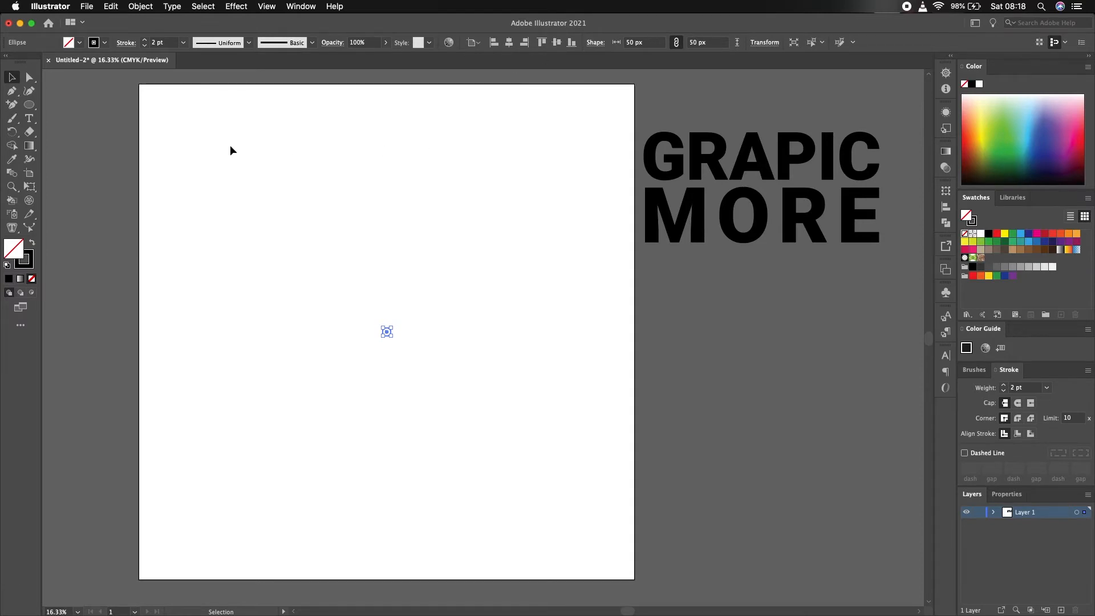
Copy the centred circle and paste the duplicate in place
click(140, 10)
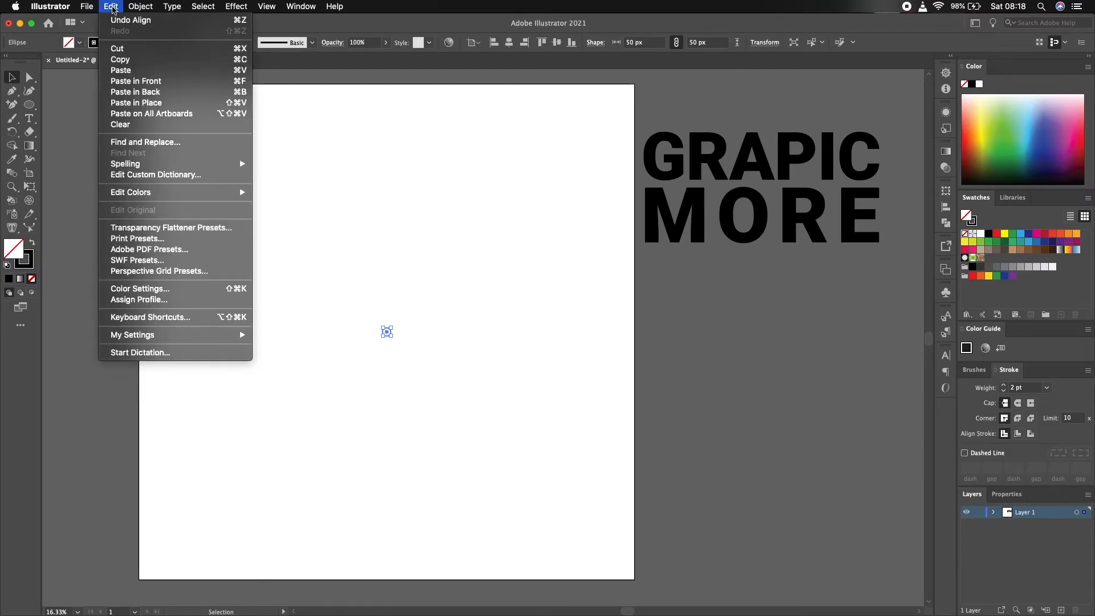
click(121, 60)
click(110, 6)
click(126, 104)
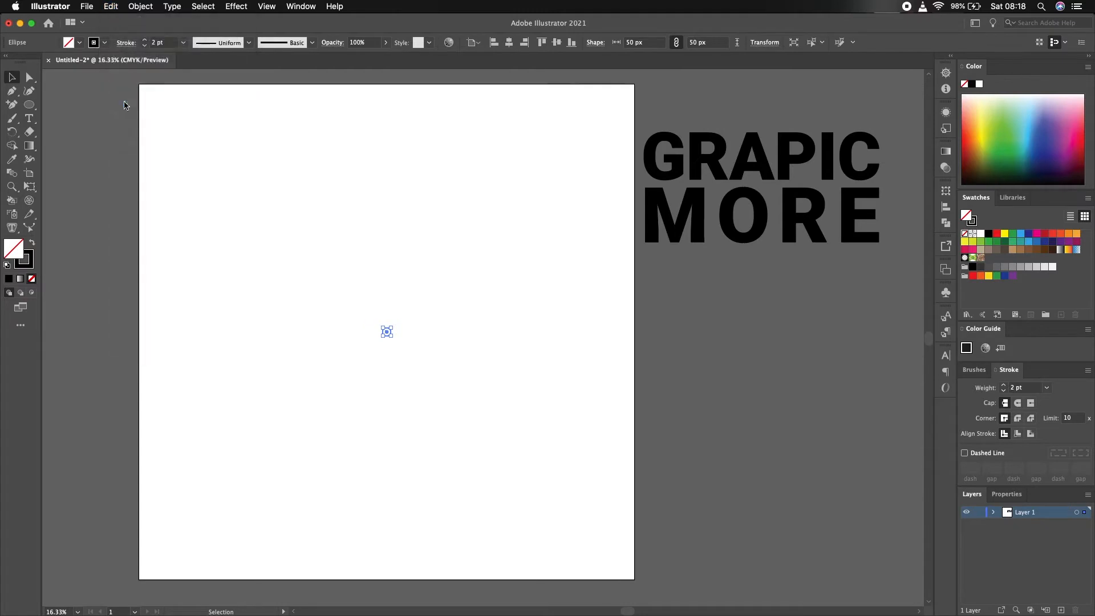
Resize the pasted circle to 2500 px wide and 2500 px high
click(764, 44)
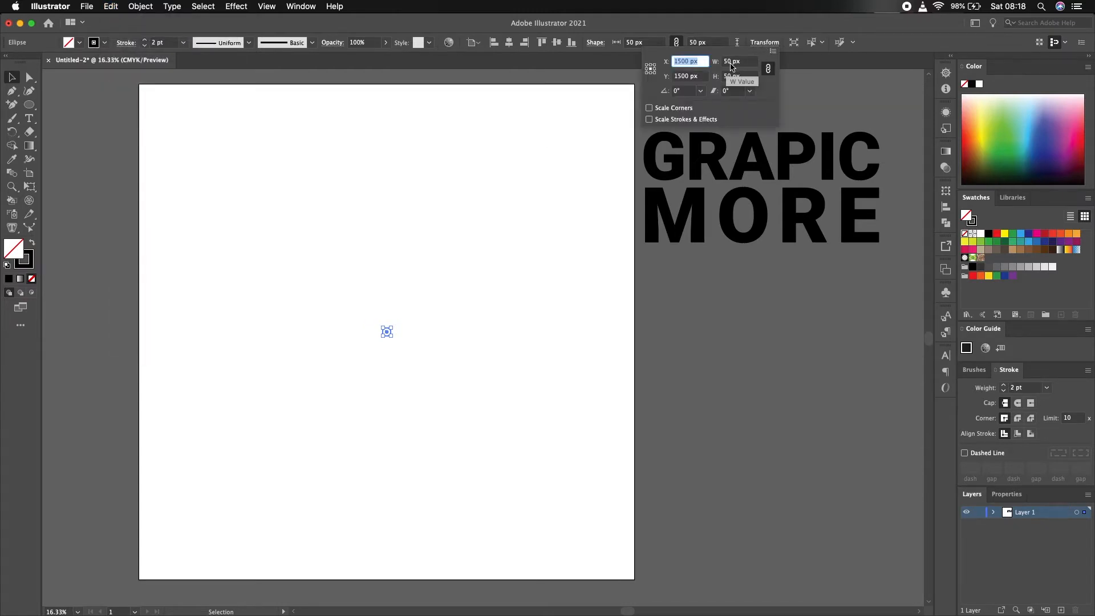
click(729, 61)
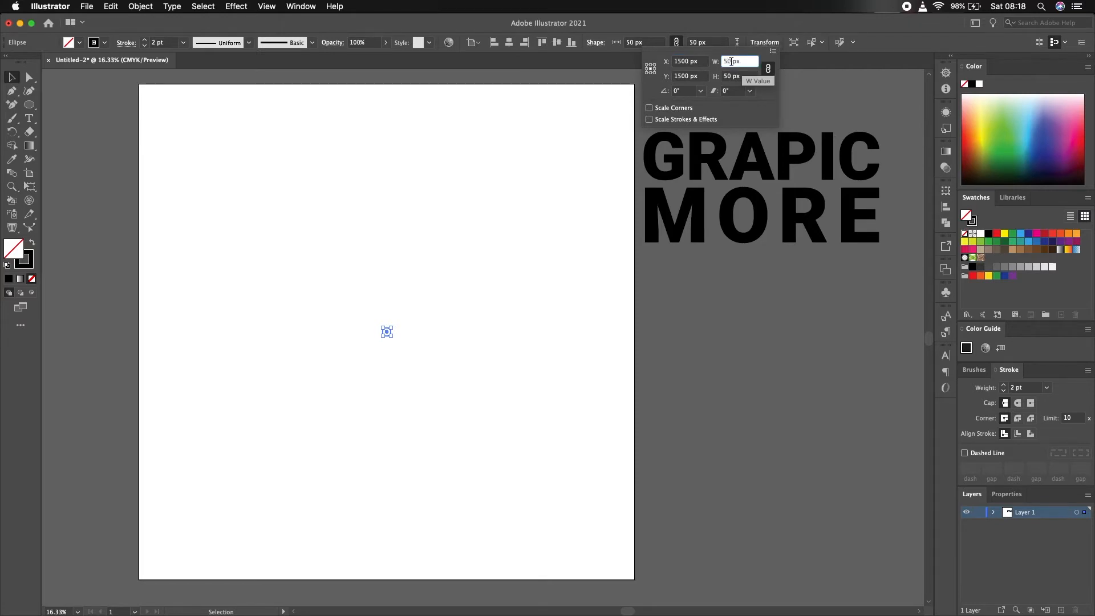
drag(731, 61, 720, 64)
text(250)
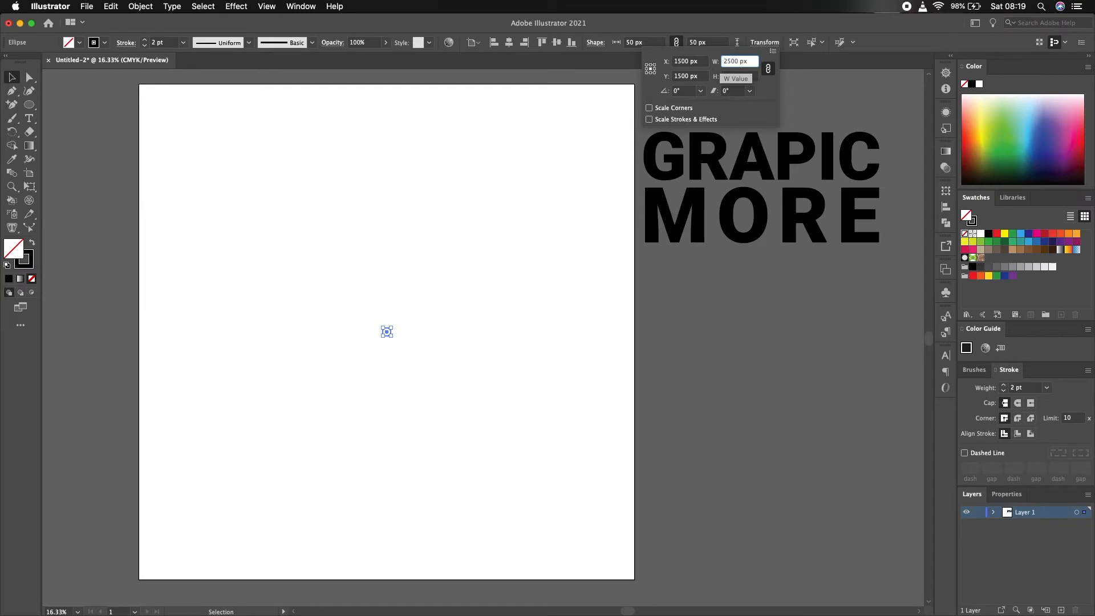
click(731, 77)
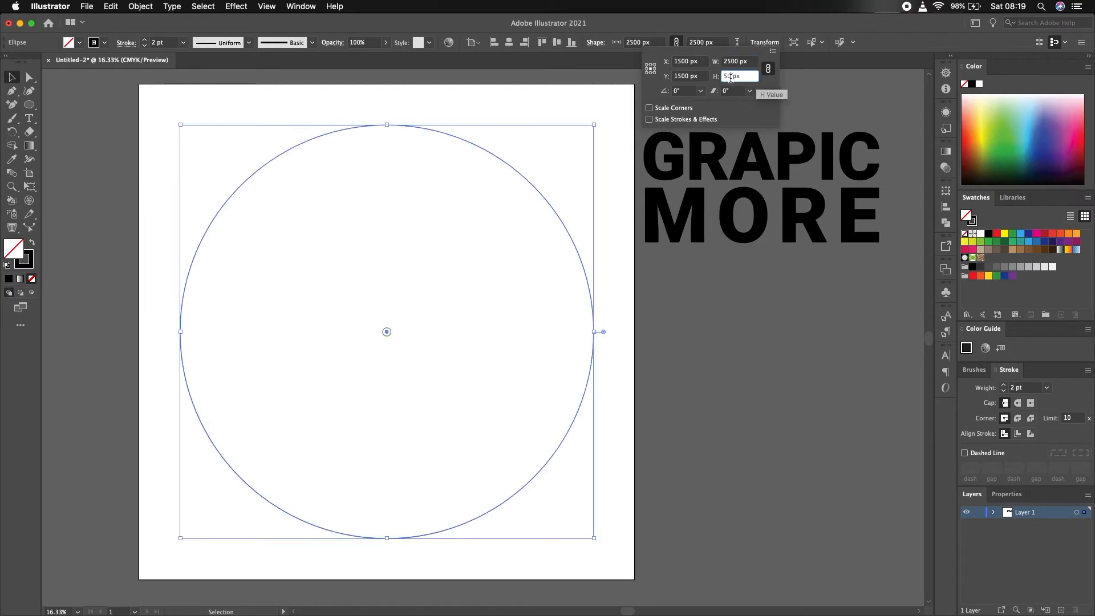
drag(727, 77, 719, 79)
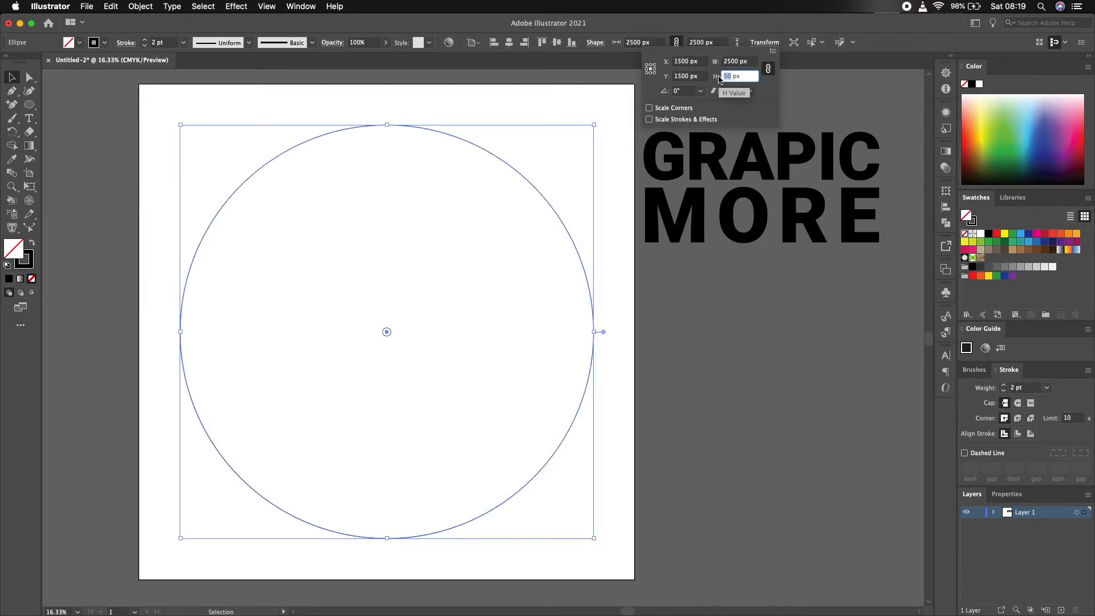
text(250)
click(823, 53)
click(235, 112)
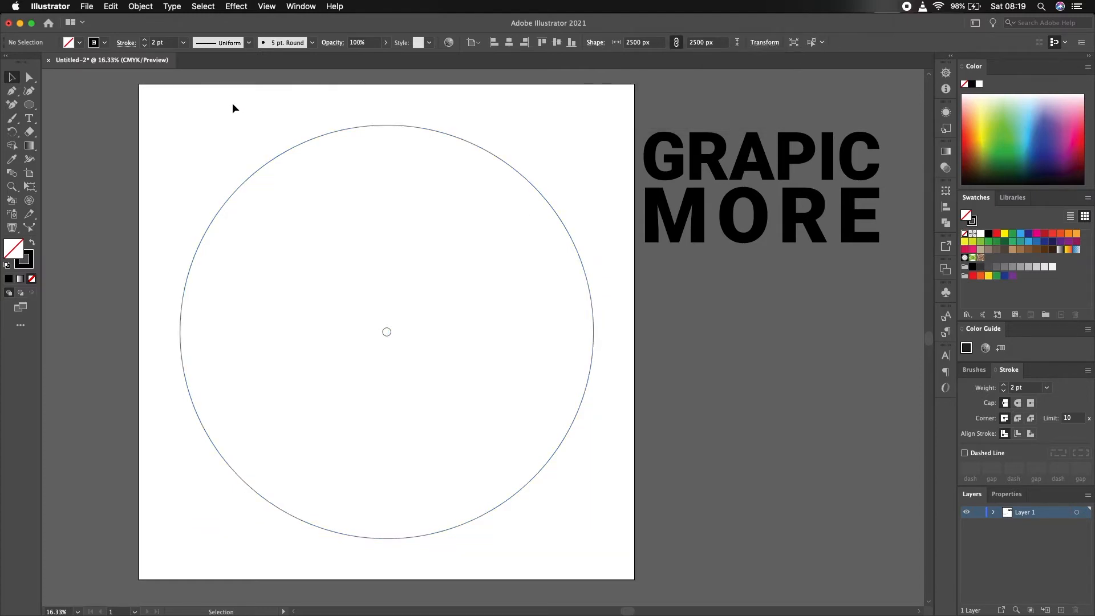
Select both the small and the large circle and make a blend between them
drag(184, 122, 479, 428)
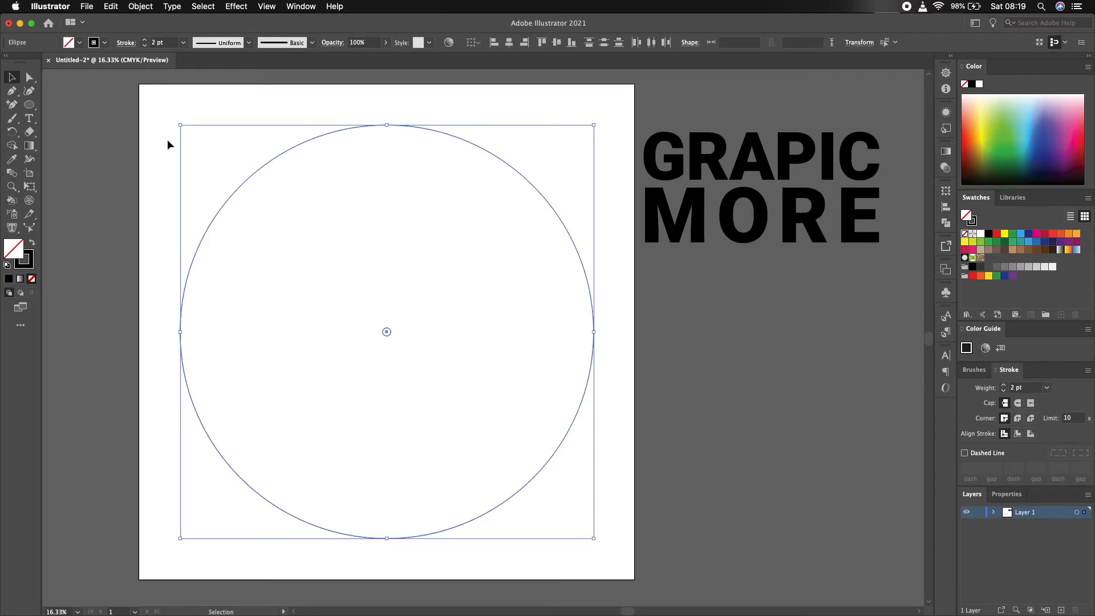
click(143, 9)
mouse_move(163, 293)
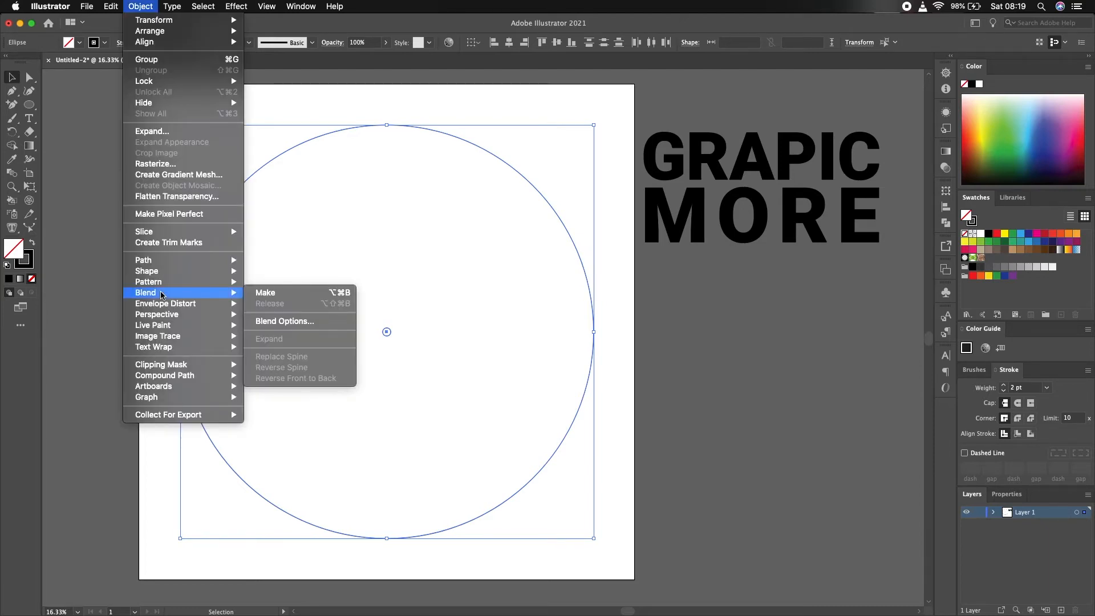
click(264, 293)
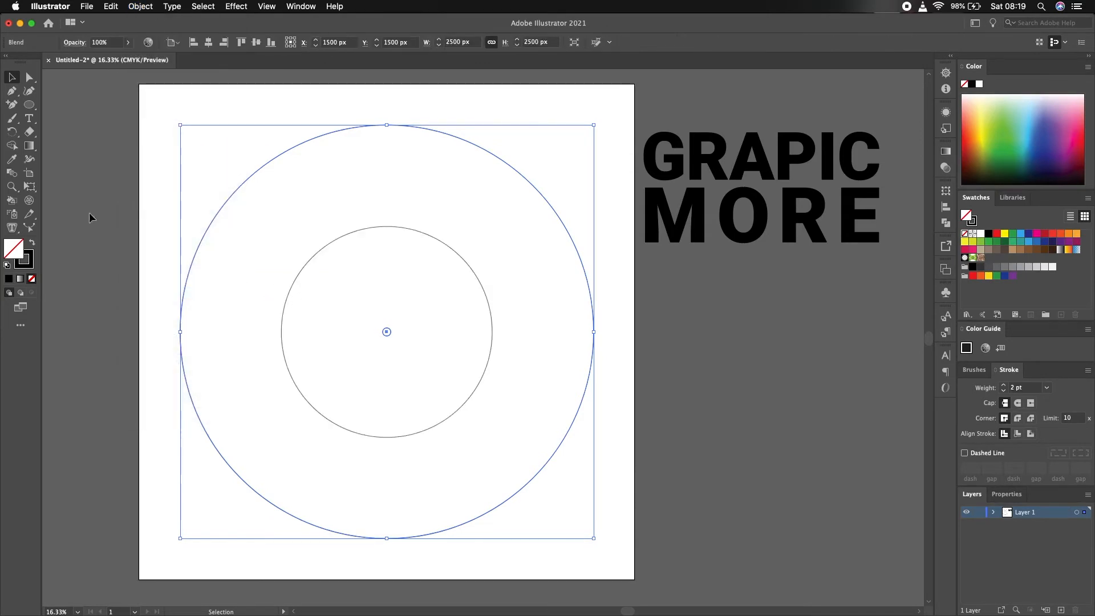
Set the blend spacing to Specified Steps with a step count high enough to fill the large circle with closely spaced rings
double_click(12, 173)
drag(684, 165, 772, 271)
click(757, 290)
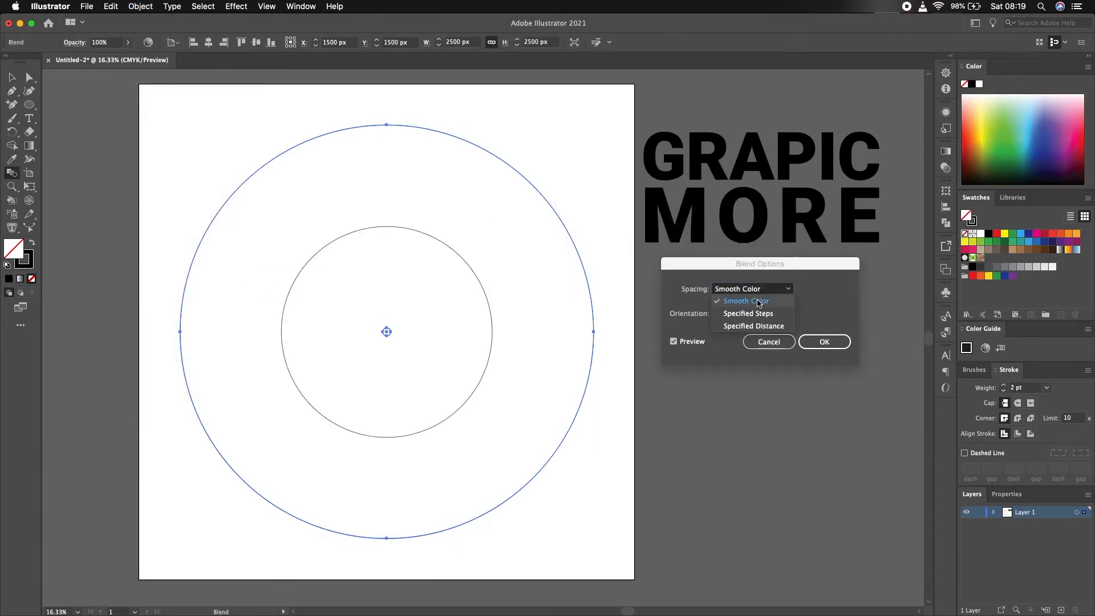
click(748, 313)
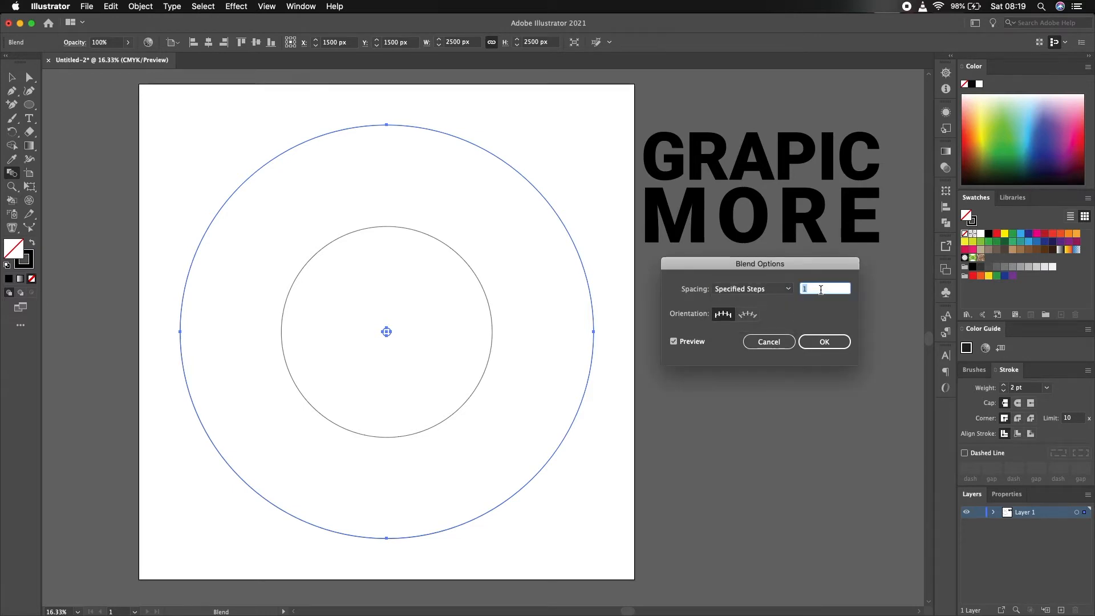
click(839, 343)
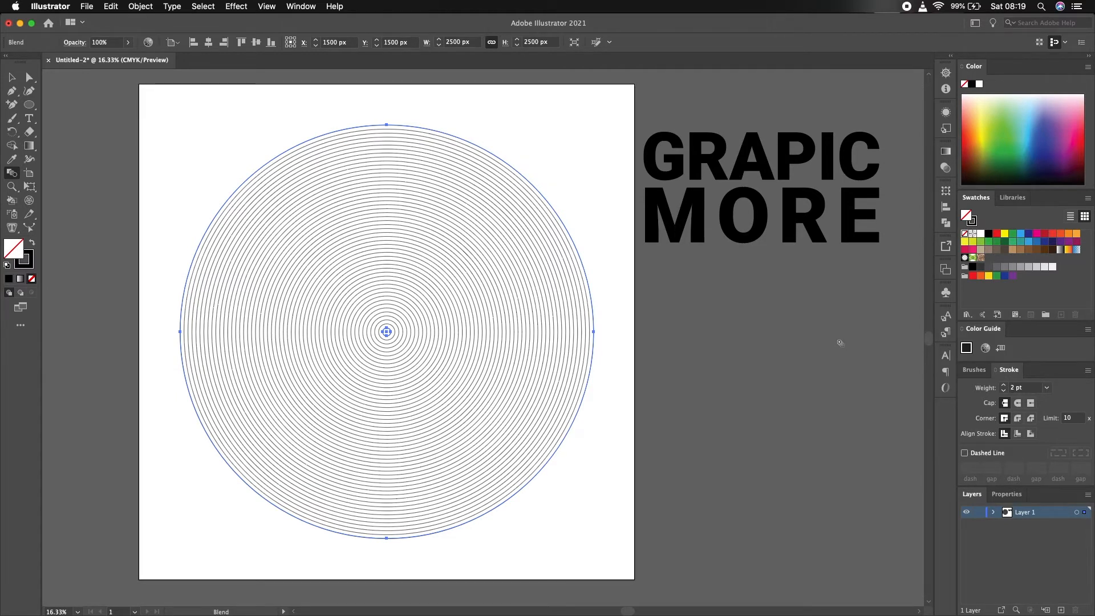
Expand the ring blend with the Object, Fill and Stroke options enabled
key(v)
click(233, 97)
drag(191, 122, 553, 508)
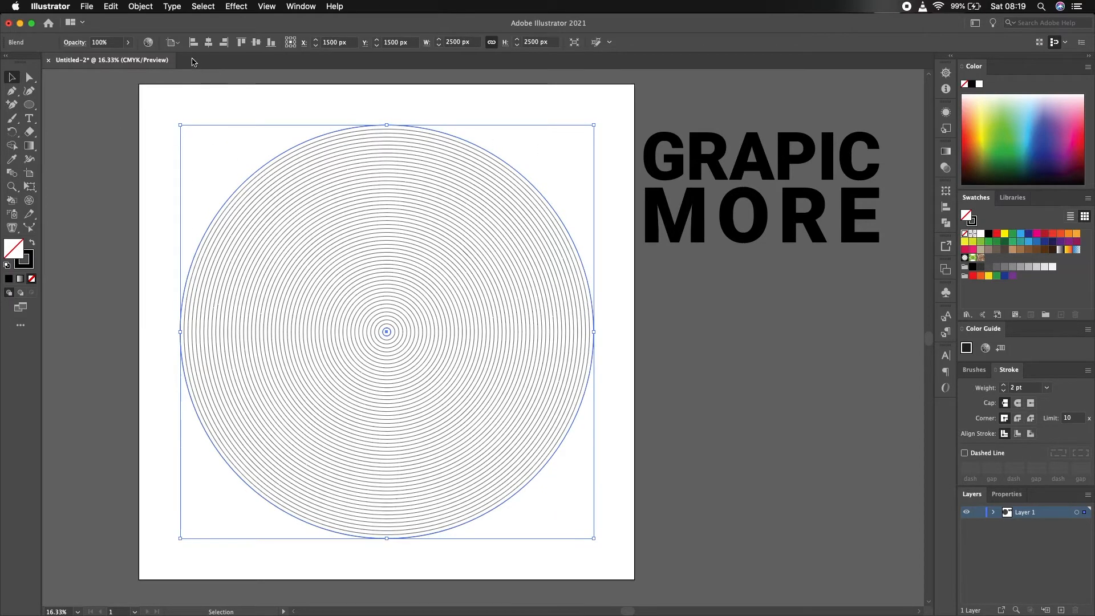
click(141, 6)
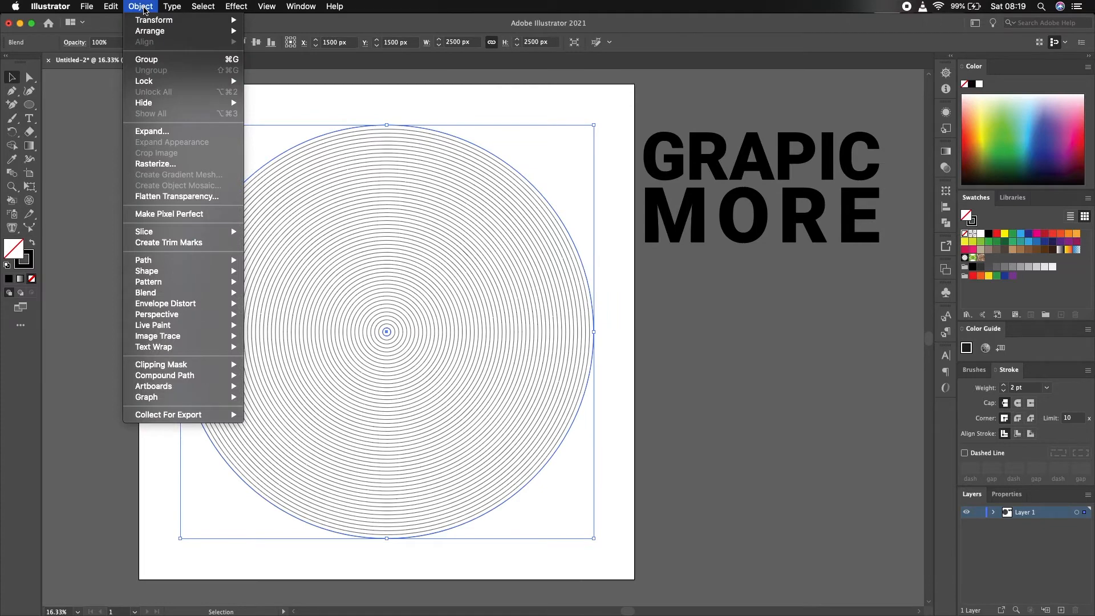
click(151, 132)
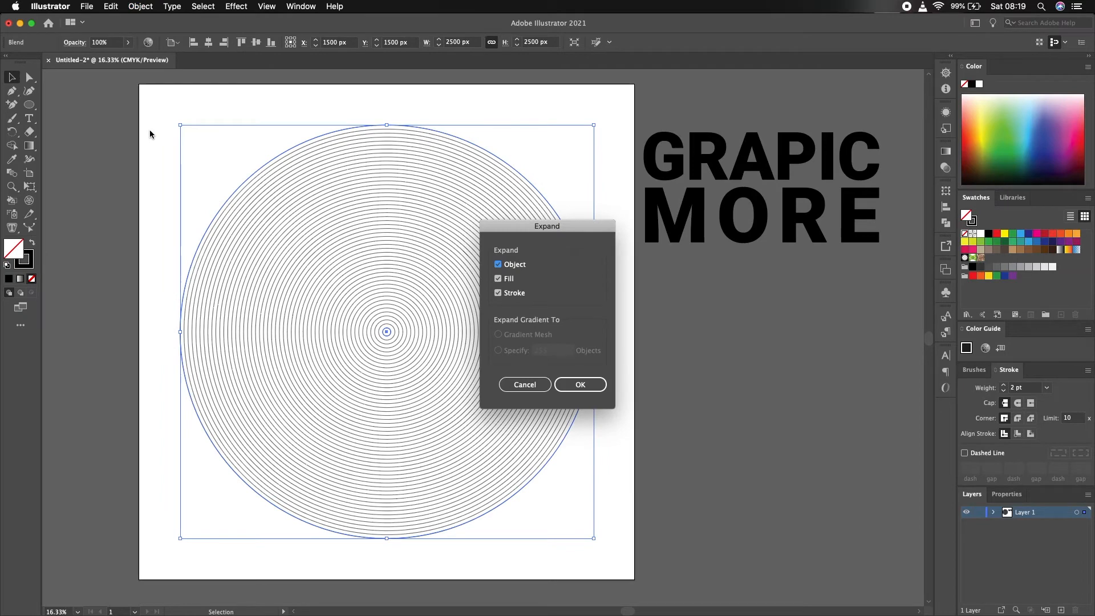
click(576, 388)
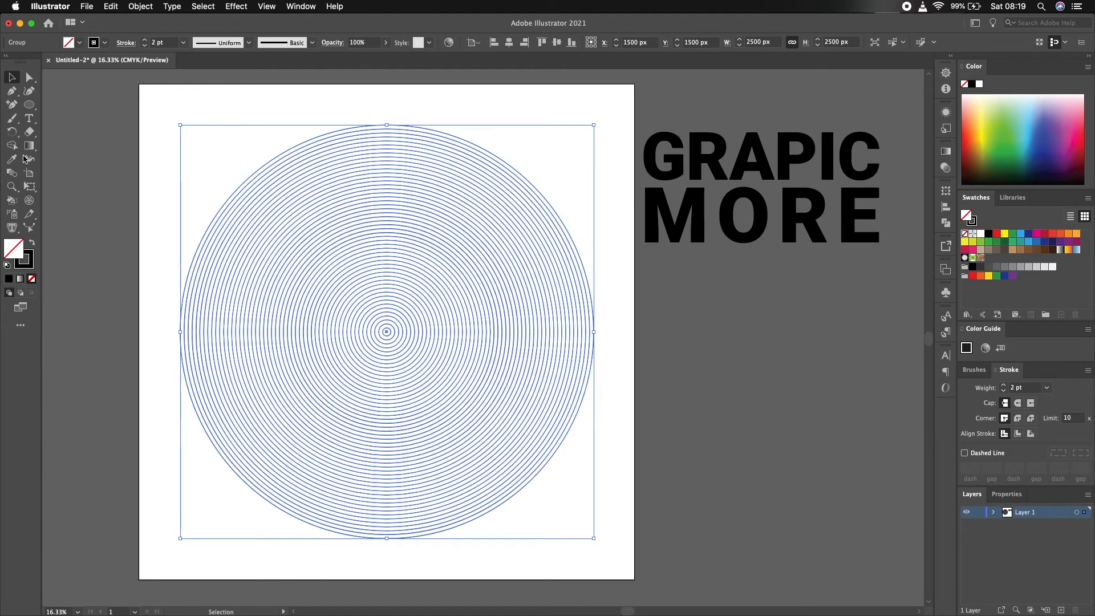
Move the GRAPIC MORE lettering over the lower middle of the rings and apply the Pathfinder Outline operation to both
drag(753, 160, 425, 384)
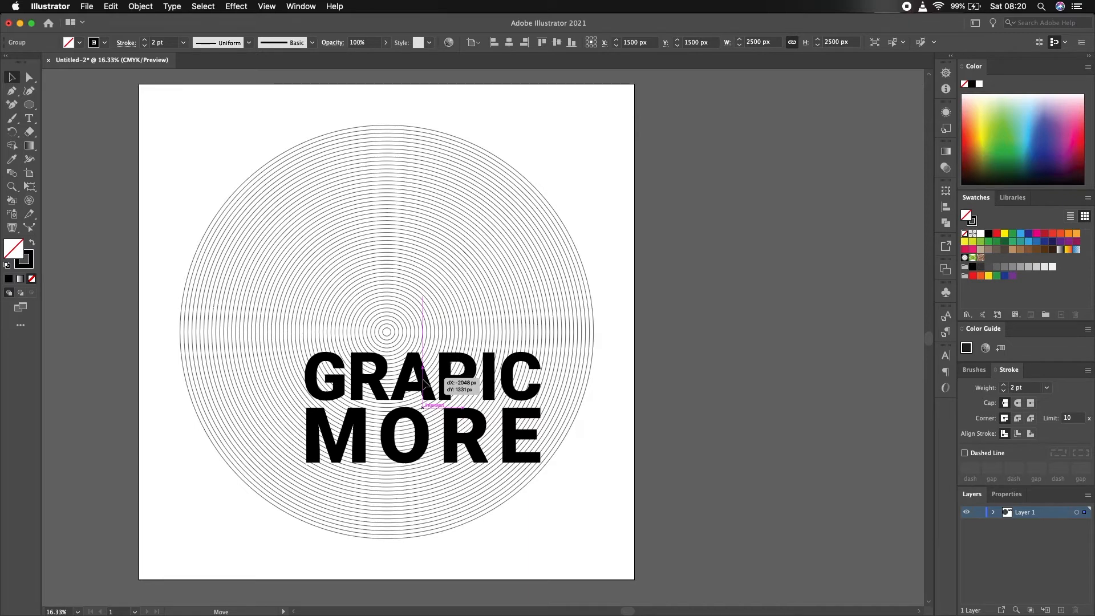
drag(424, 384, 424, 384)
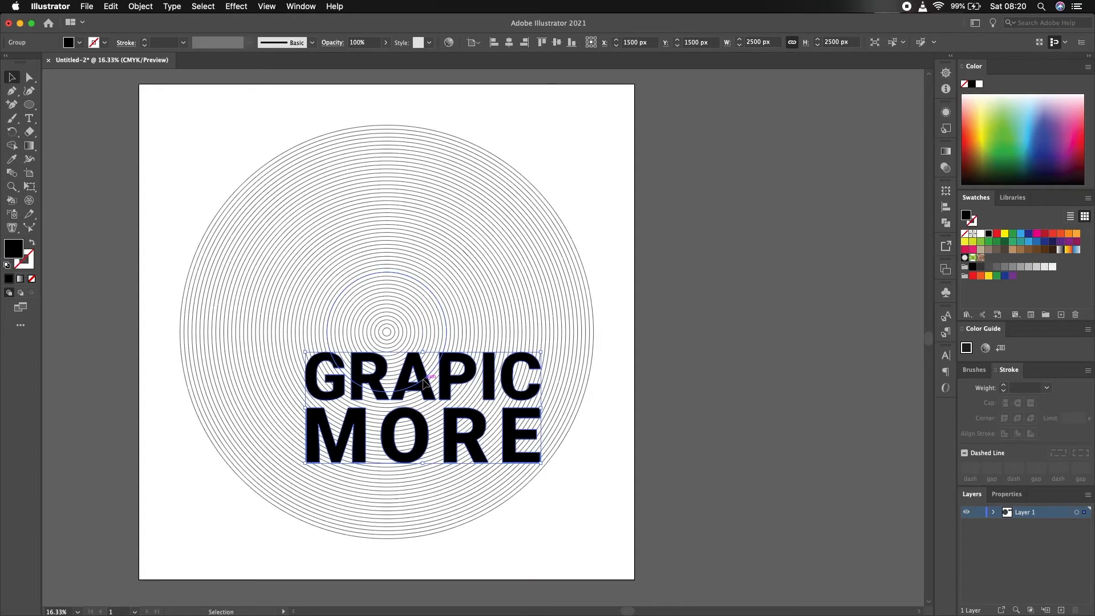
drag(168, 116, 608, 543)
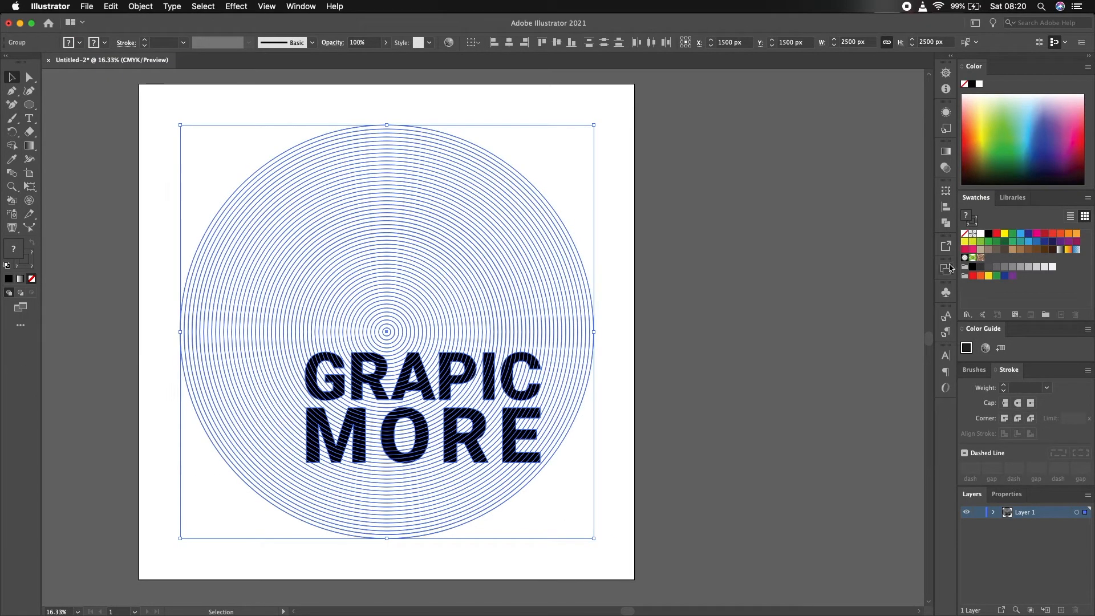
click(946, 225)
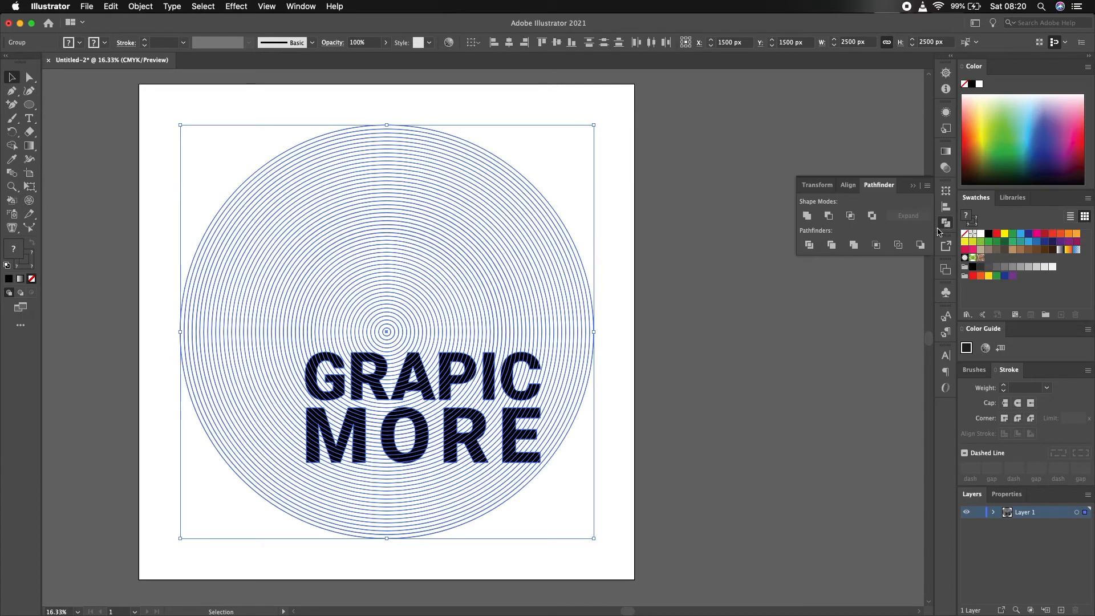
click(898, 246)
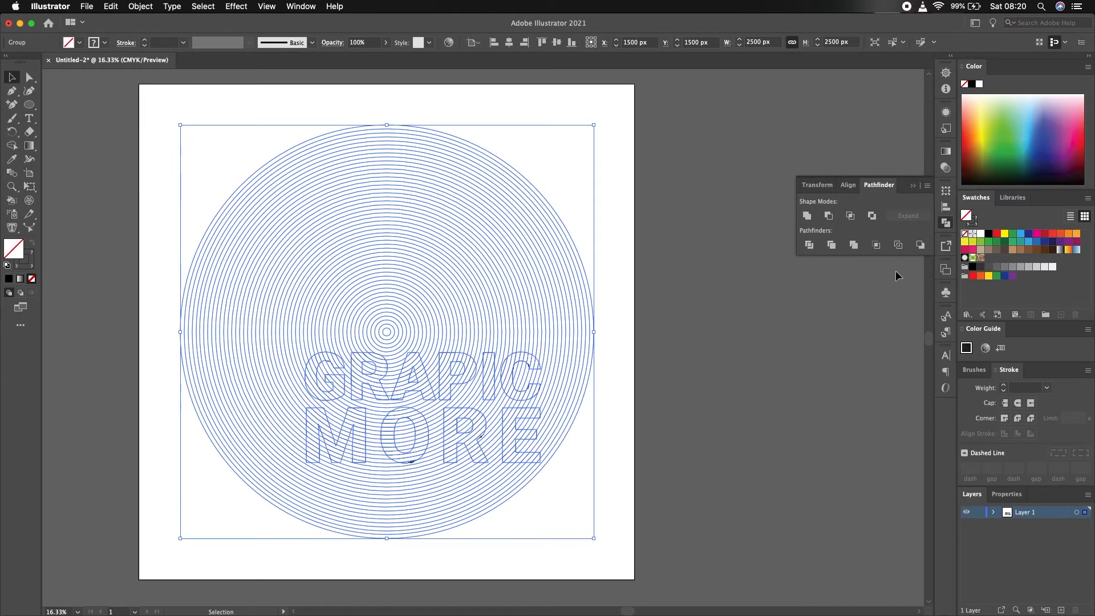
click(552, 113)
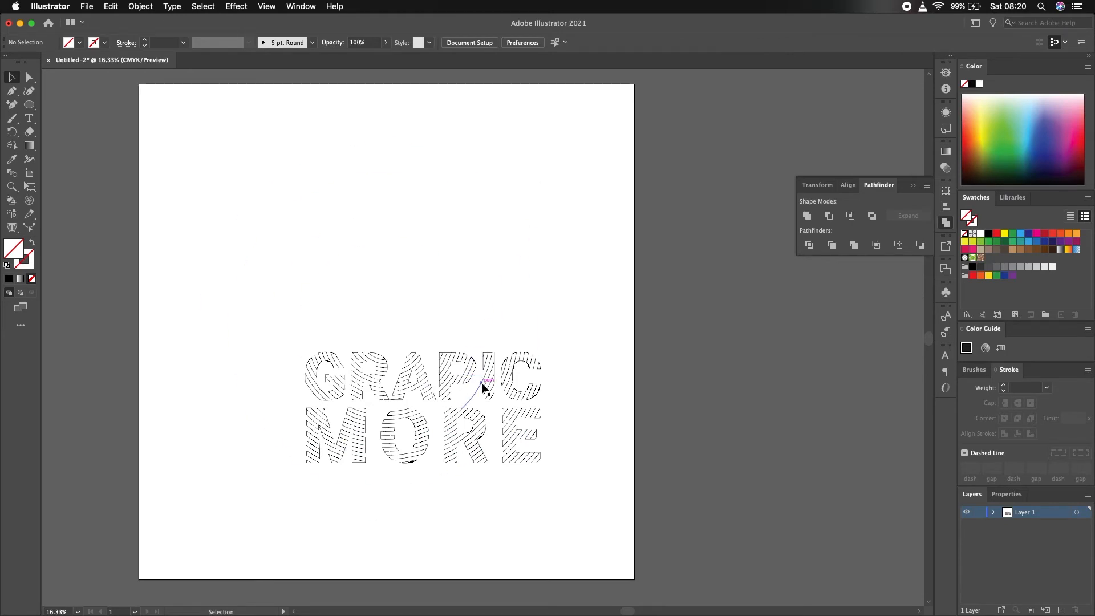
Ungroup the outlined rings and lettering into separate paths and clear the selection
scroll(451, 422, down, 1)
scroll(451, 422, up, 3)
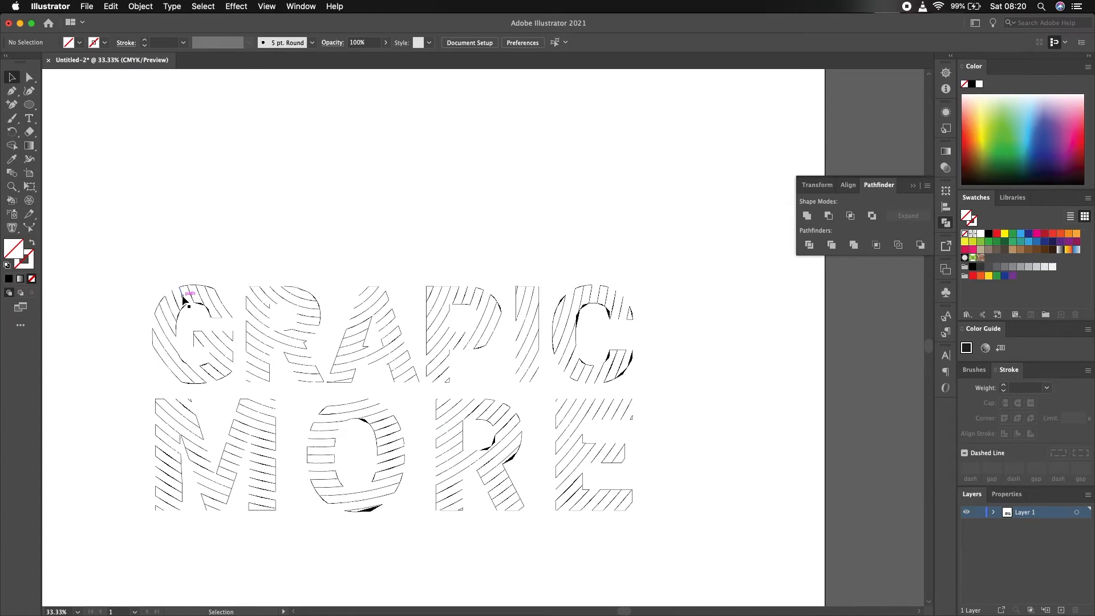
right_click(183, 300)
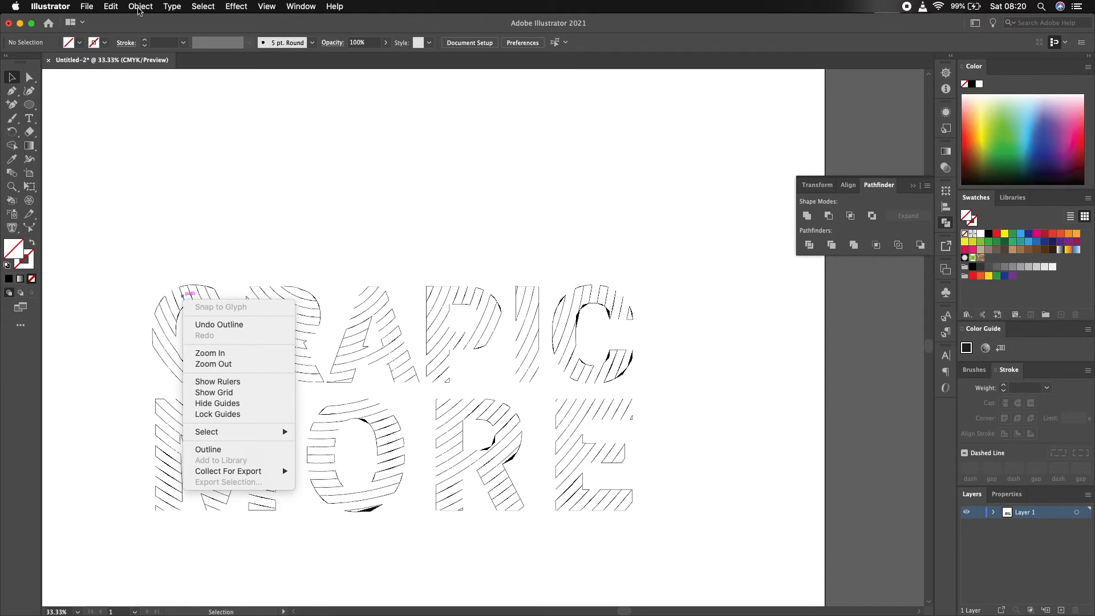
click(217, 260)
click(188, 281)
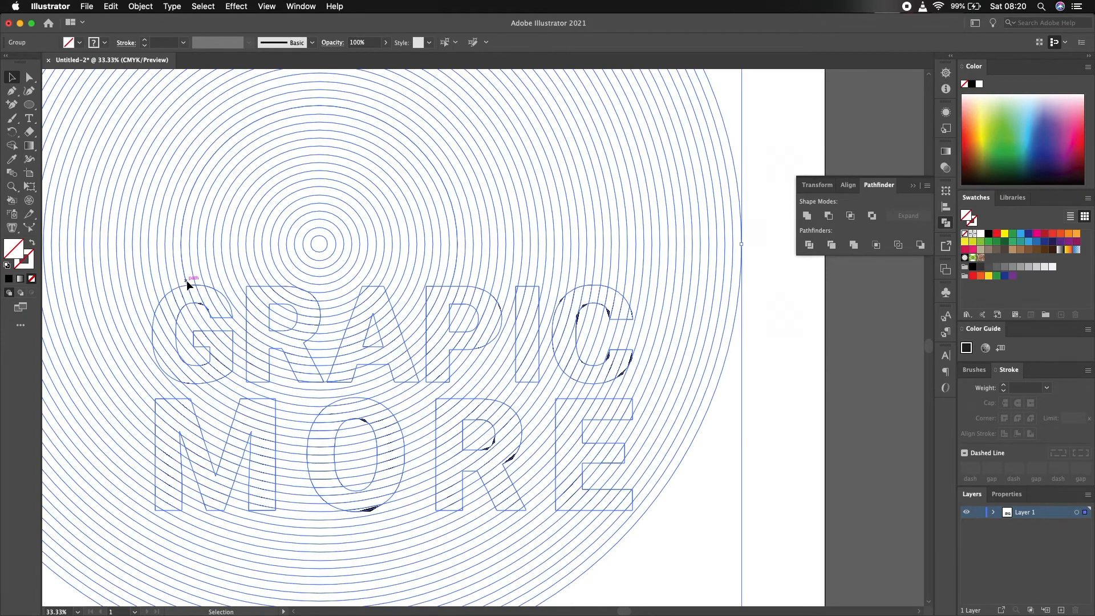
right_click(183, 276)
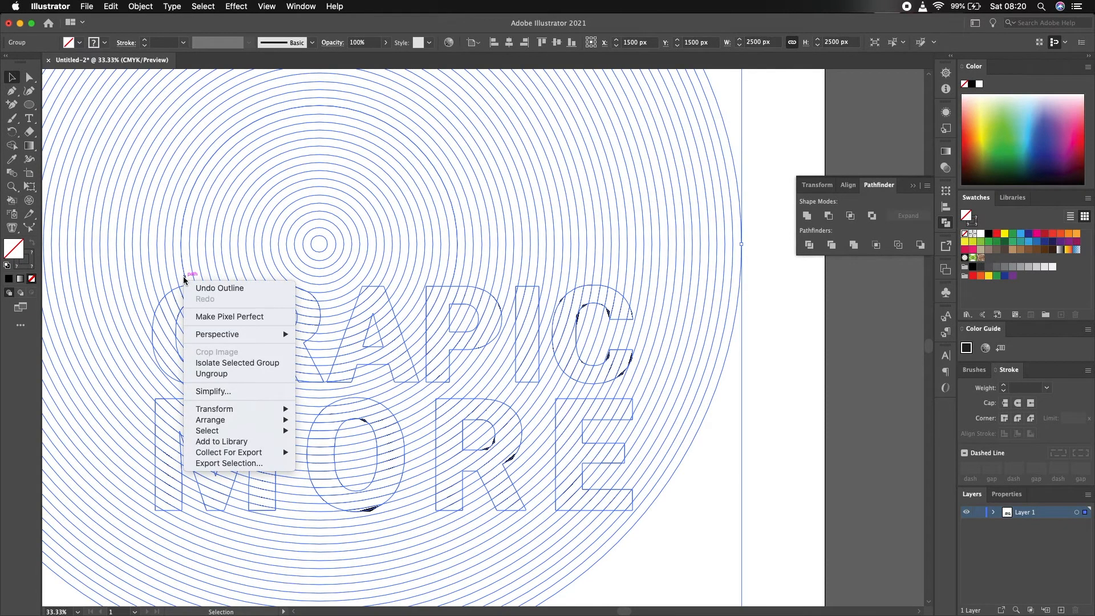
click(228, 373)
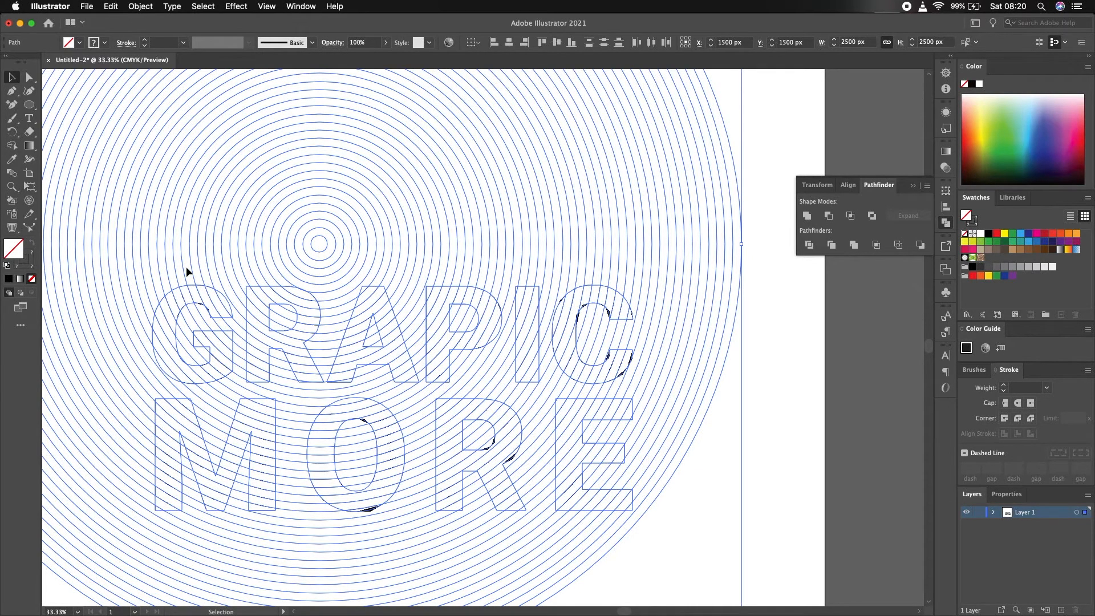
key(Delete)
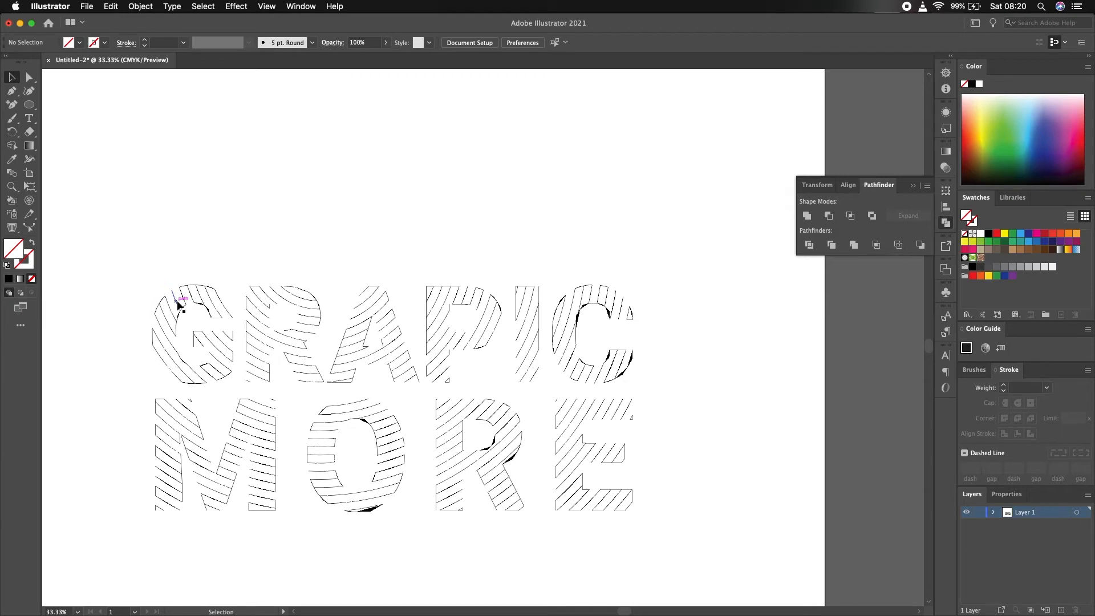
Select every path matching a black stripe segment inside the letter G and cut them all from the artboard
click(177, 304)
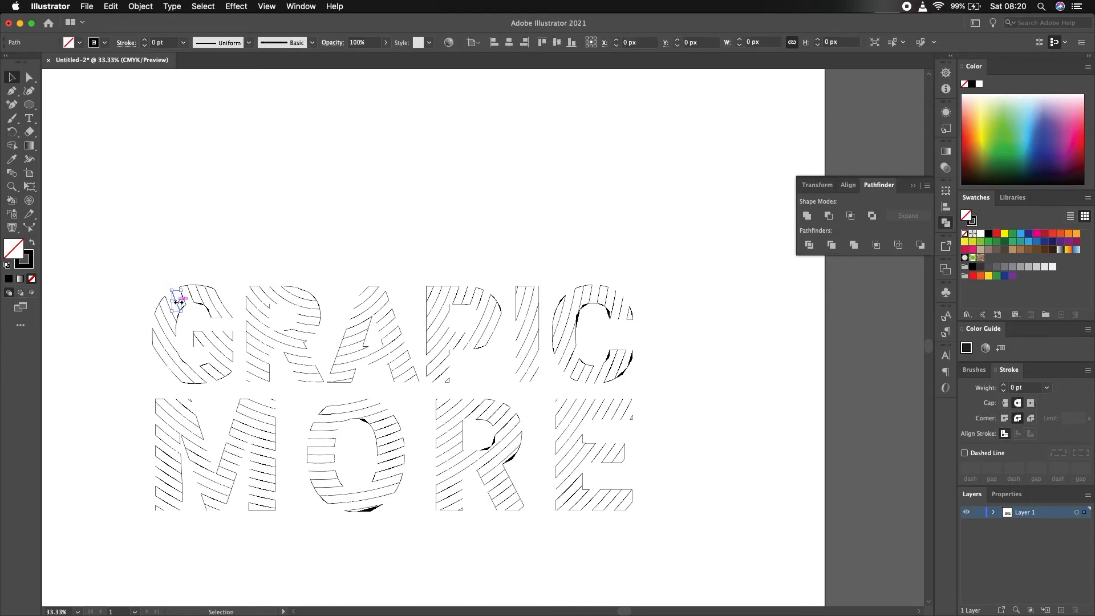
click(893, 44)
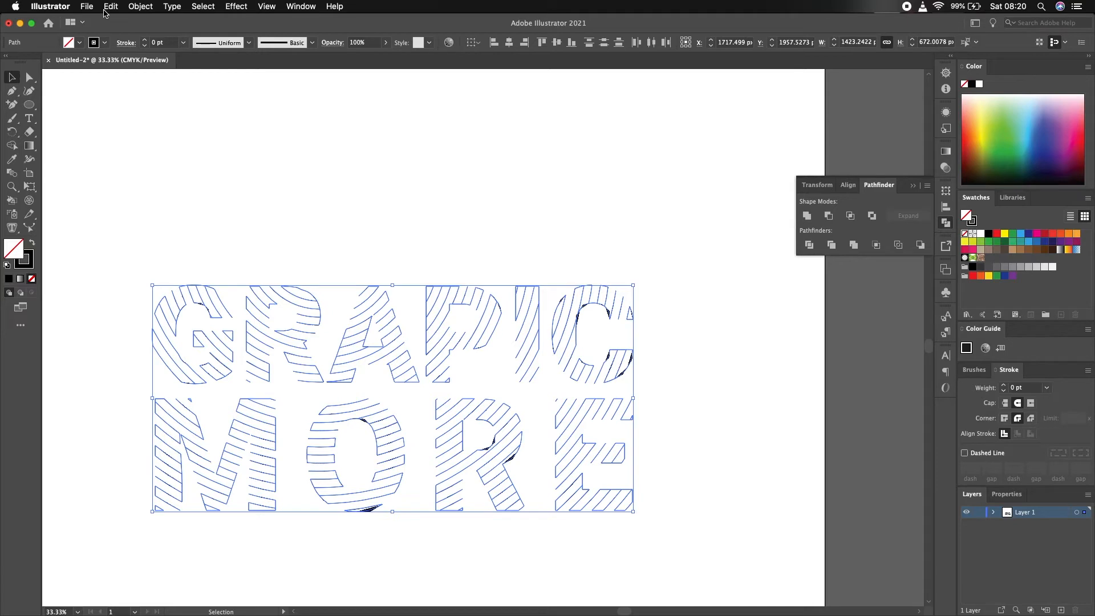
click(110, 6)
click(121, 51)
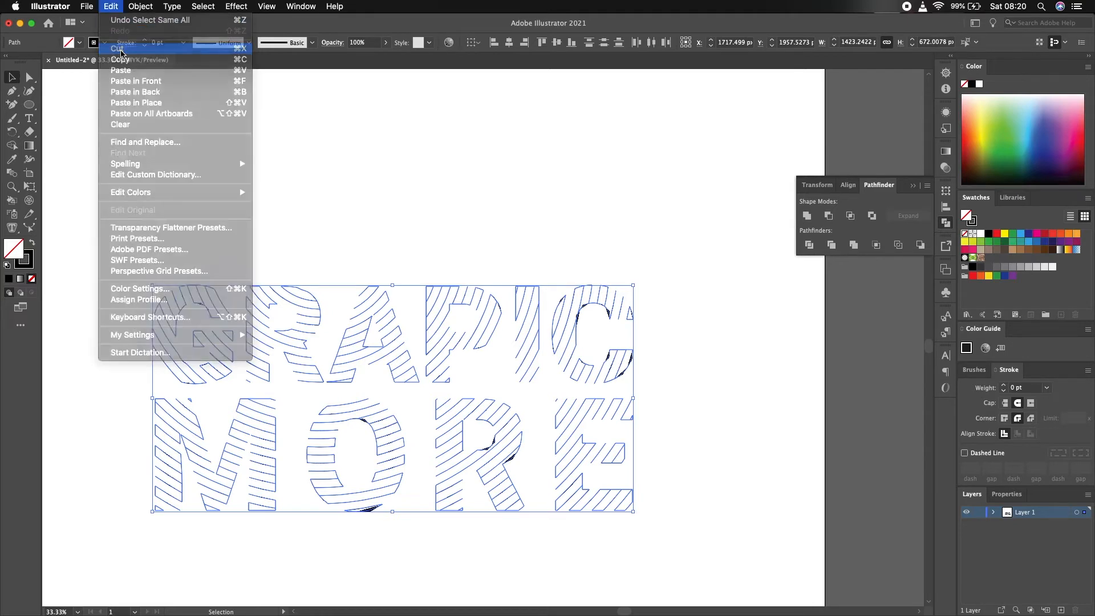
Select all the leftover unstroked ring paths on the artboard and delete them
scroll(305, 250, down, 3)
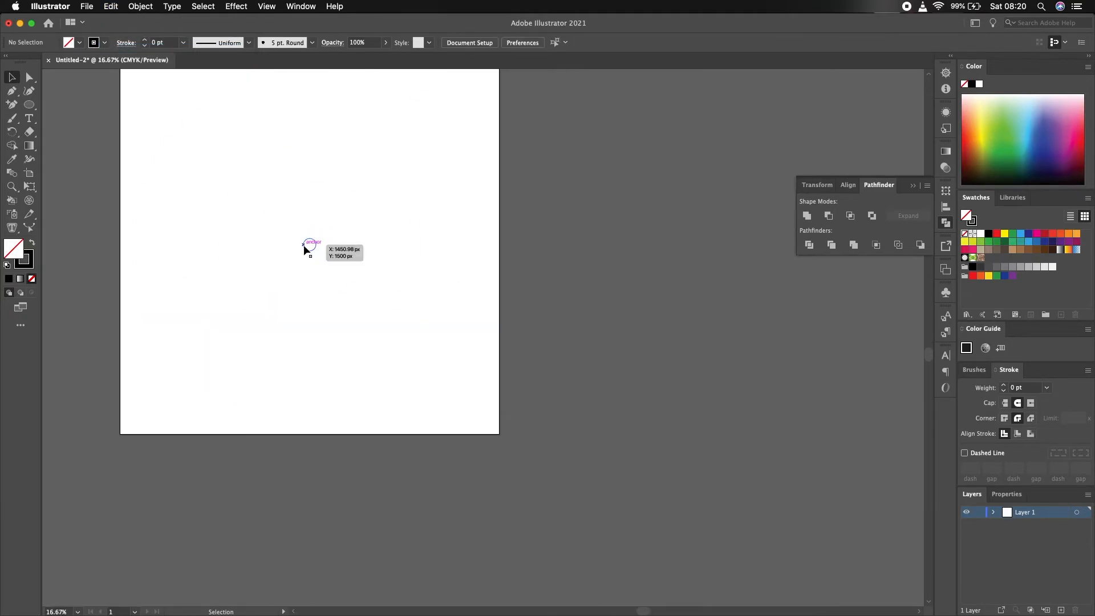
drag(301, 238, 326, 326)
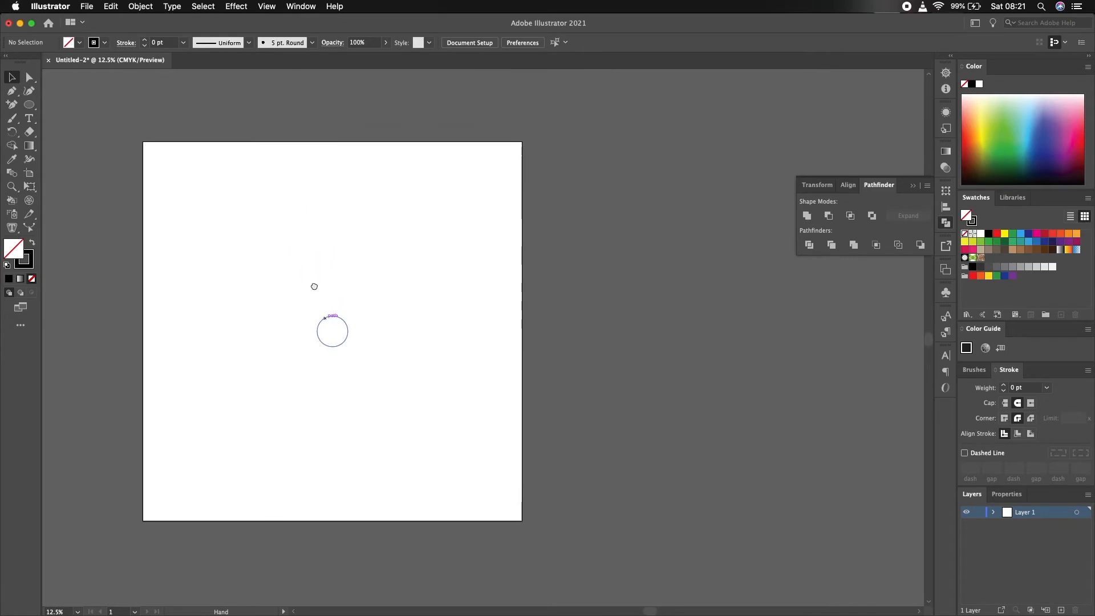
drag(149, 146, 517, 521)
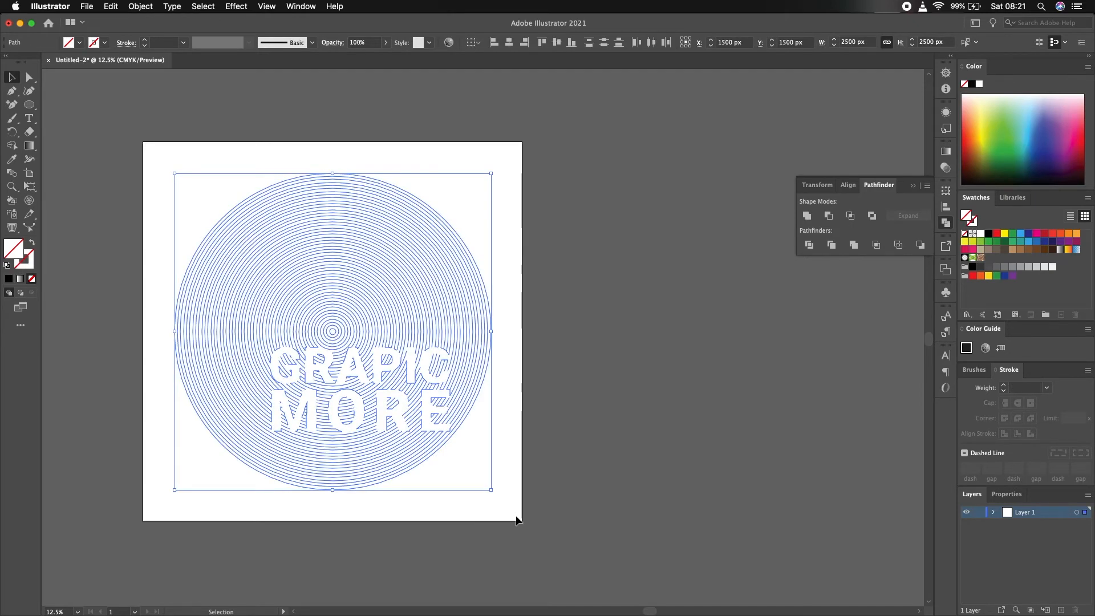
key(Delete)
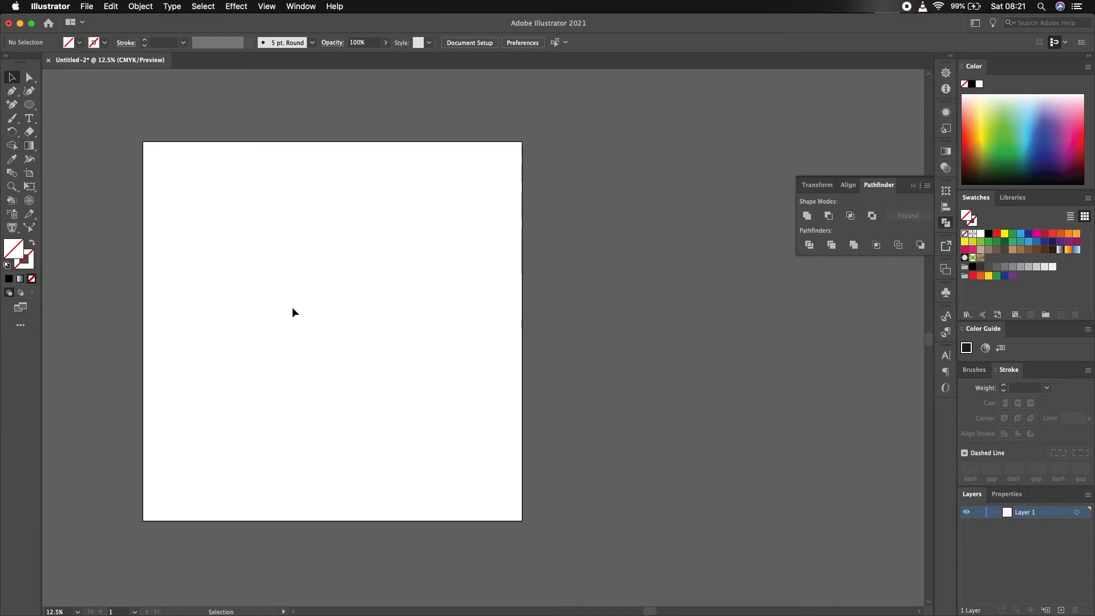
Paste the cut striped lettering, move it to the artboard's upper area and enlarge it proportionally to about 2558 px wide
click(111, 6)
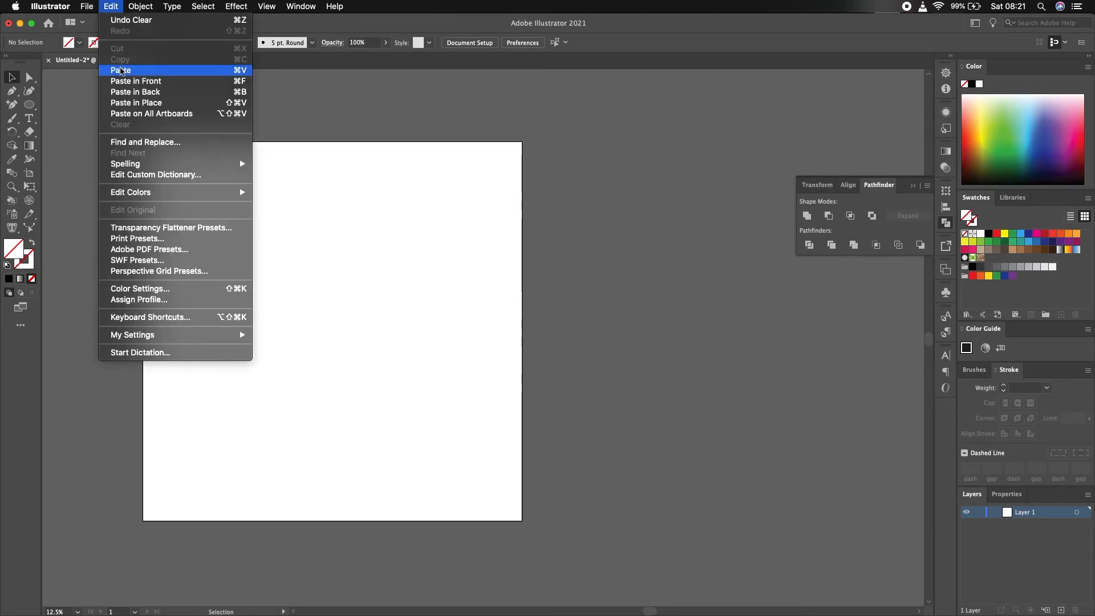
click(122, 70)
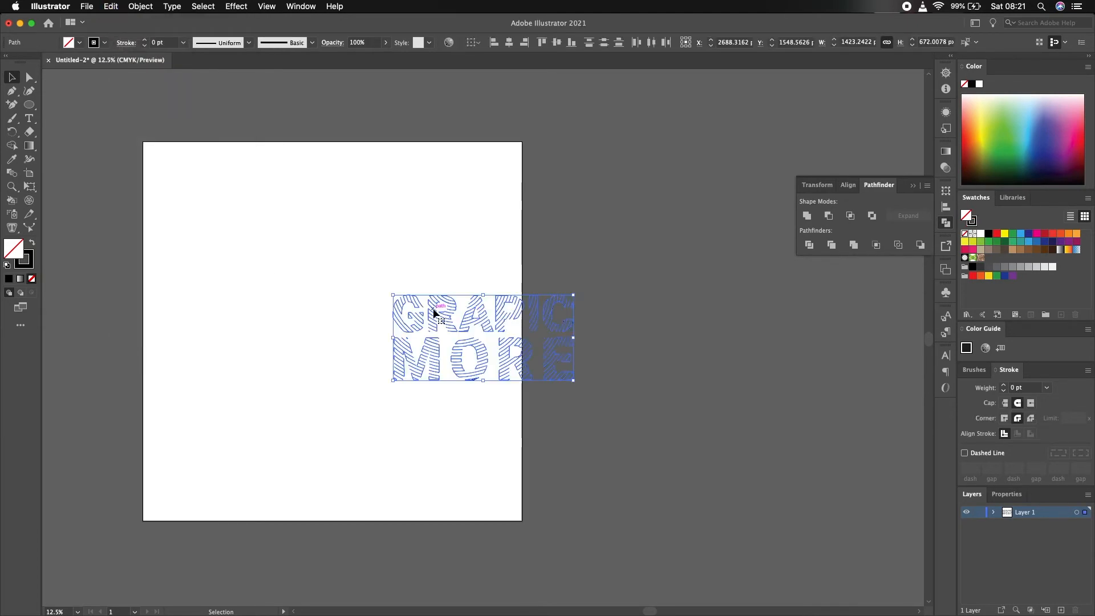
drag(429, 305, 212, 210)
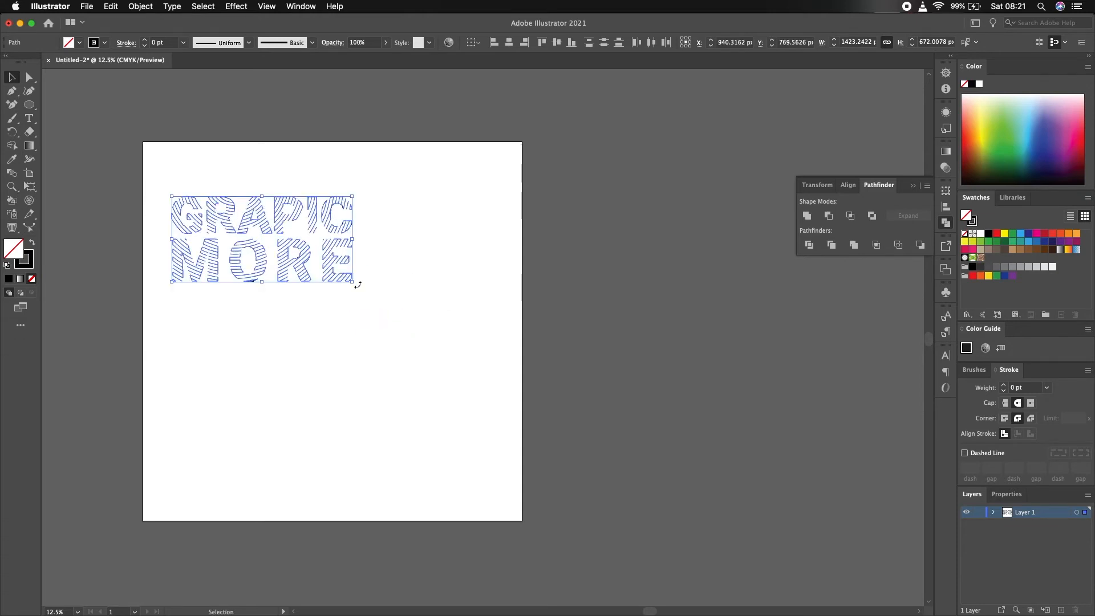
drag(352, 281, 497, 412)
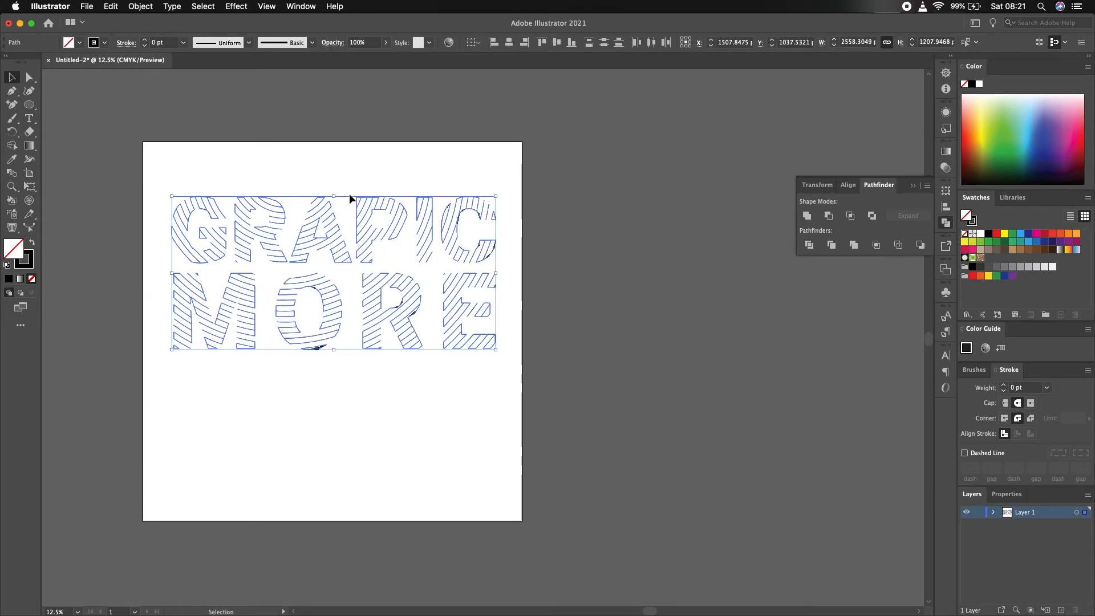
click(357, 237)
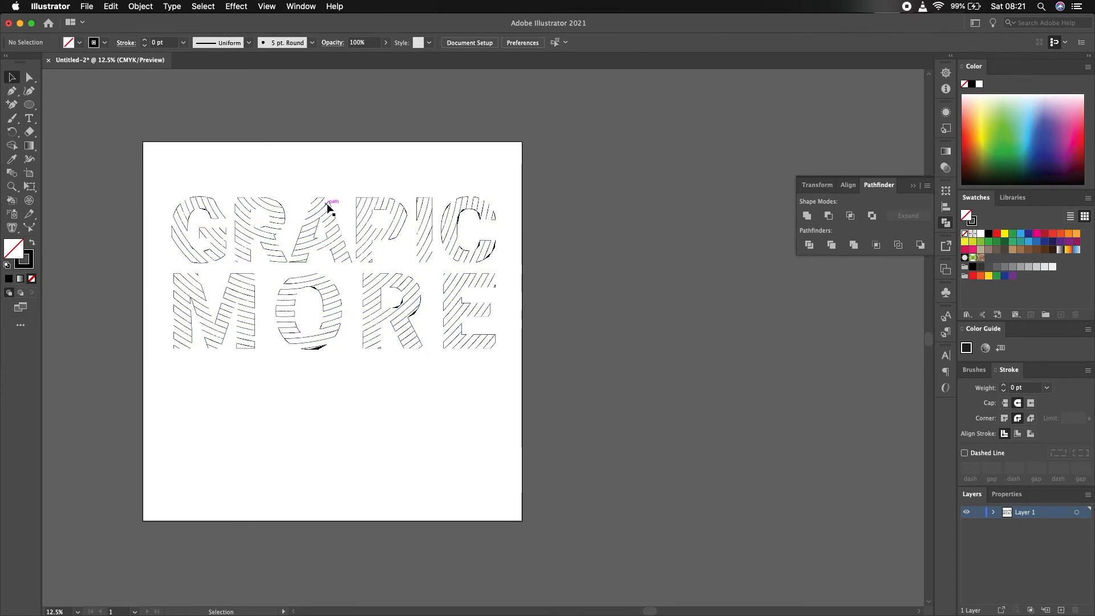
Move the whole lettering down about 494 px to the middle of the artboard and clear the selection
drag(163, 172, 510, 385)
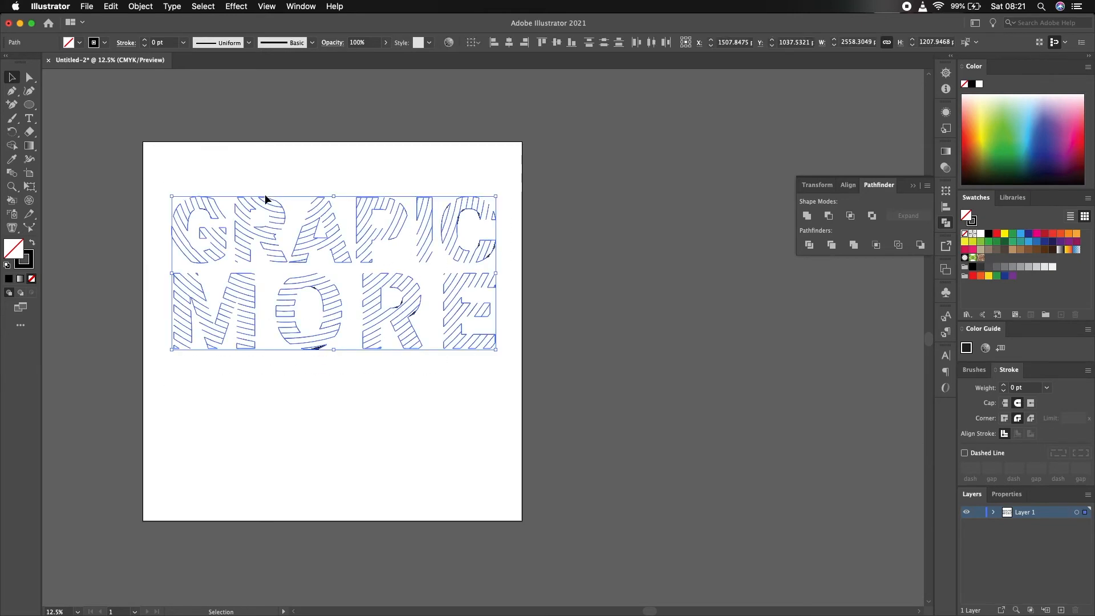
drag(265, 195, 271, 265)
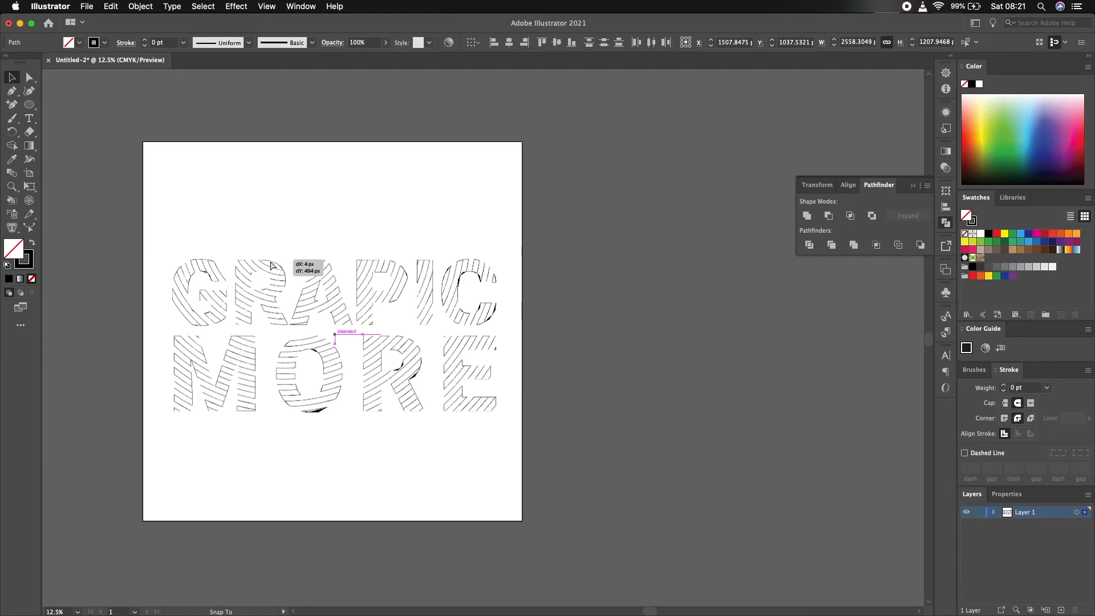
drag(271, 265, 271, 265)
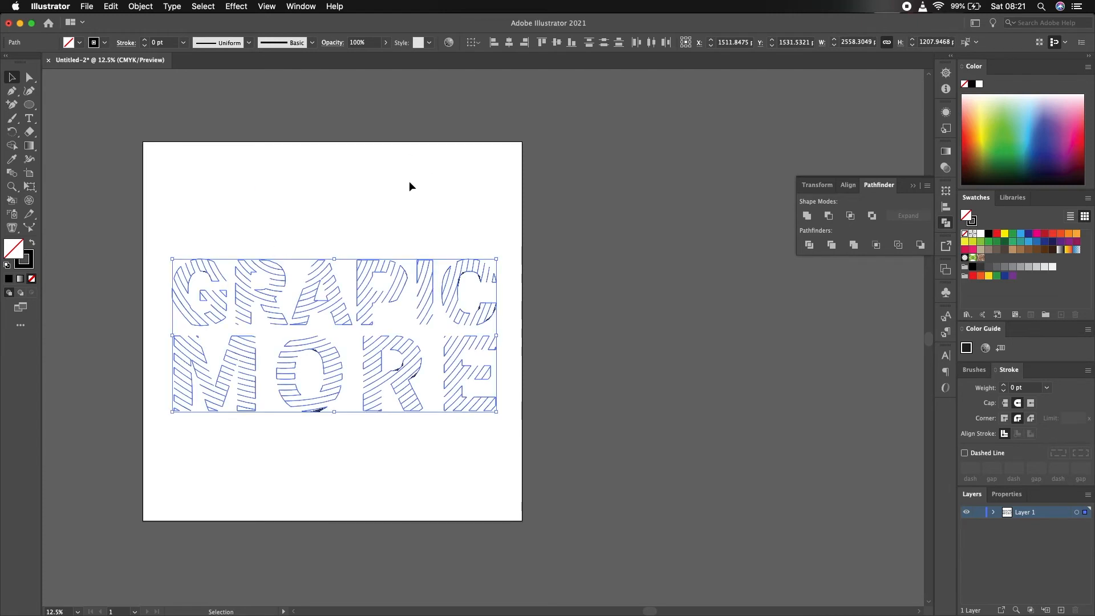
drag(371, 183, 480, 167)
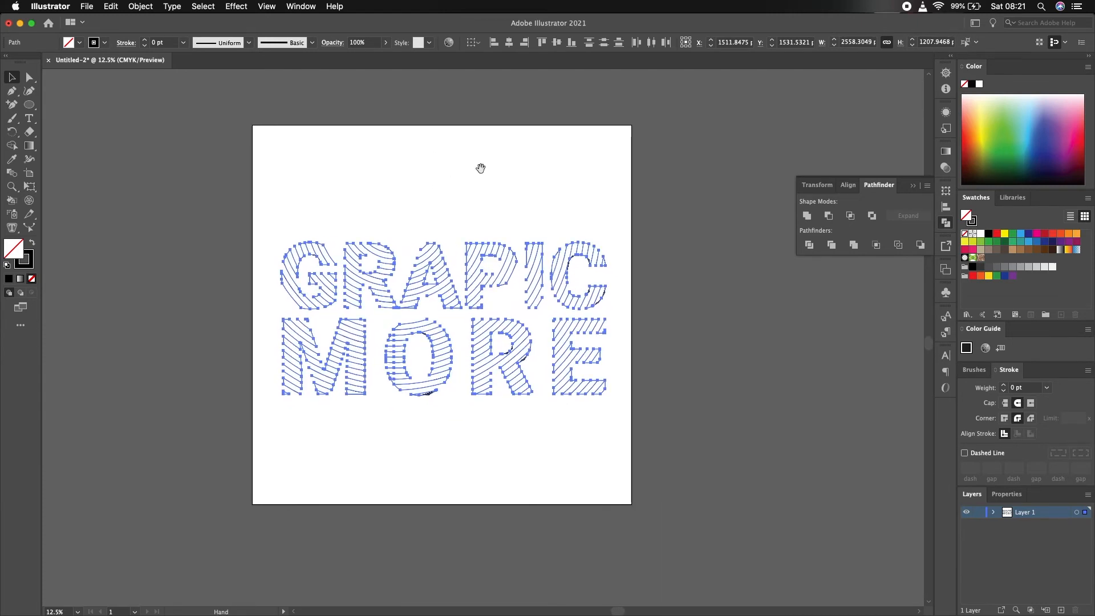
scroll(480, 167, down, 1)
scroll(480, 167, up, 2)
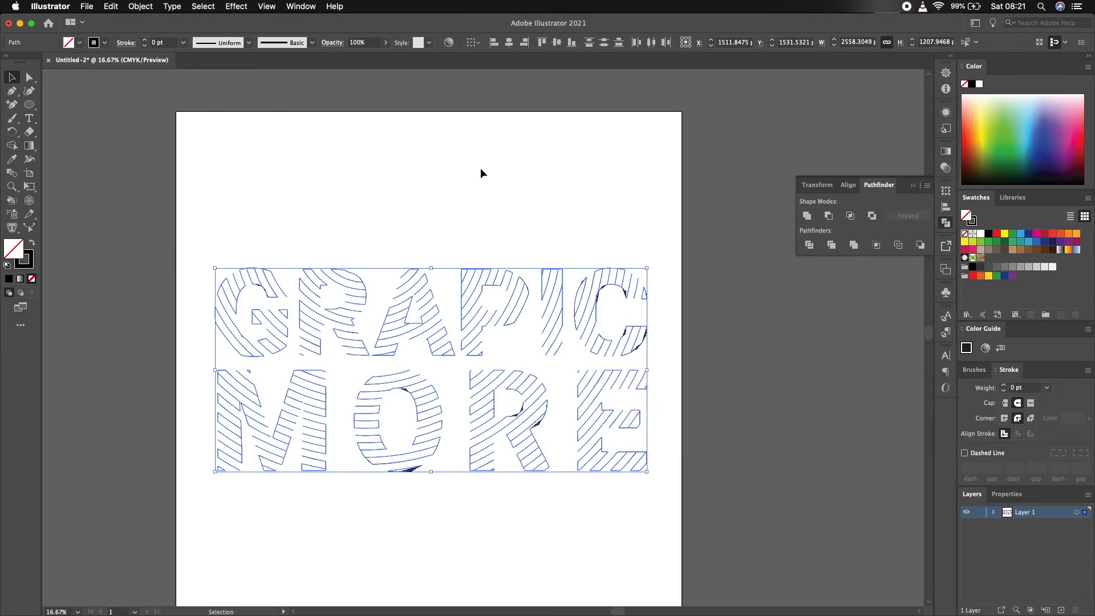
drag(464, 196, 462, 164)
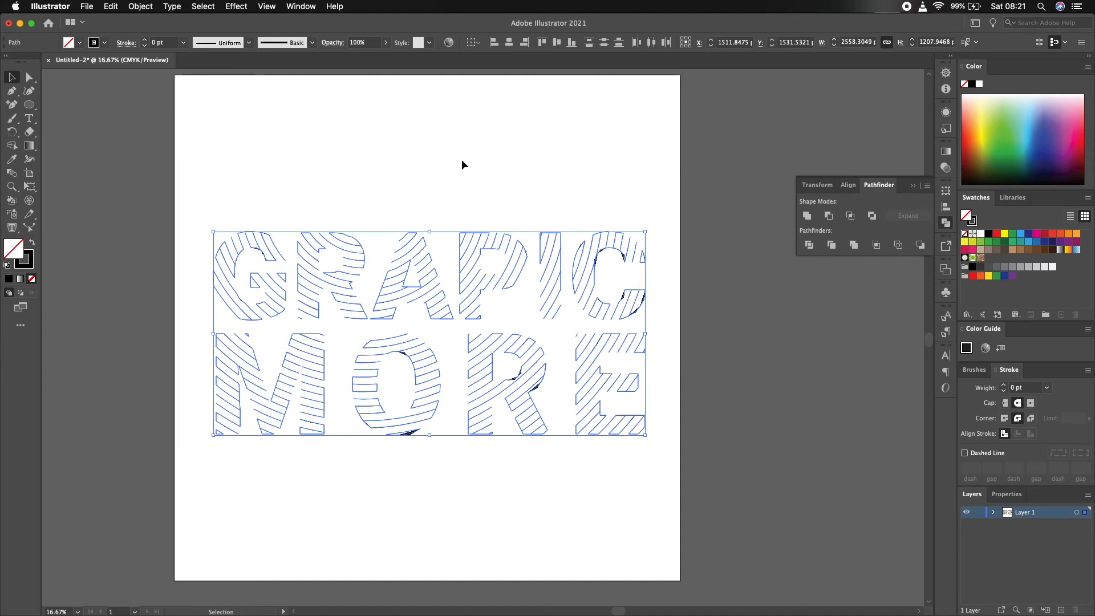
click(281, 165)
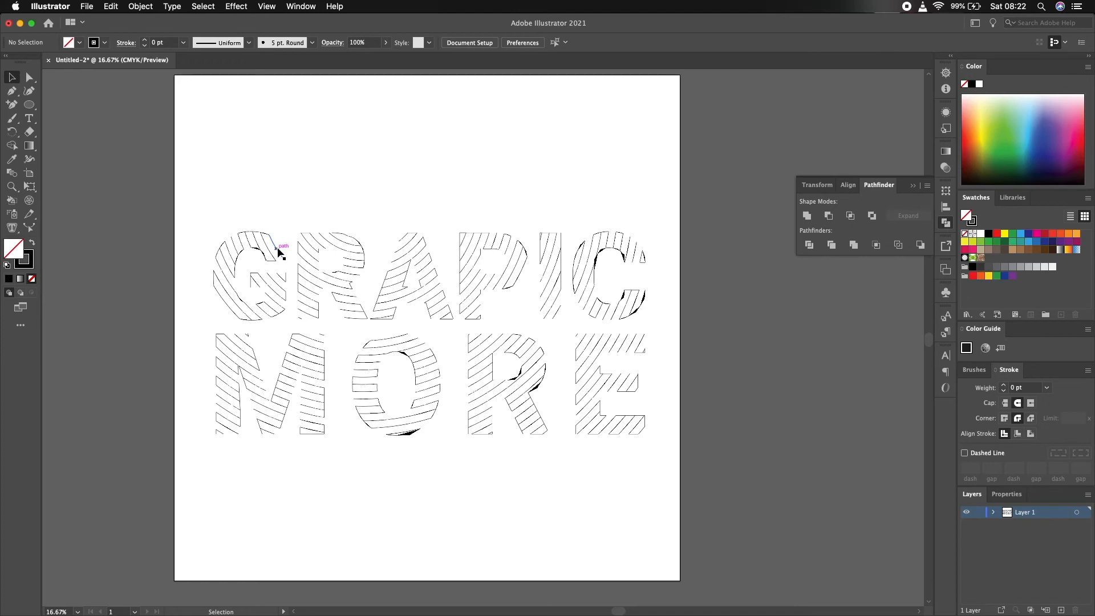
Select every stripe segment across all GRAPIC MORE letters, excluding the letter outline edges, and set their stroke weight to 25 pt
scroll(277, 248, up, 2)
click(264, 231)
shift+click(259, 273)
shift+click(258, 274)
shift+click(183, 242)
shift+click(167, 353)
drag(286, 305, 237, 323)
drag(359, 224, 329, 368)
drag(426, 268, 649, 359)
drag(739, 234, 727, 342)
scroll(737, 367, right, 5)
drag(496, 213, 520, 365)
drag(567, 253, 593, 346)
drag(619, 220, 697, 254)
drag(624, 381, 689, 342)
drag(569, 420, 699, 443)
drag(578, 481, 590, 574)
scroll(591, 573, down, 5)
drag(613, 399, 673, 416)
drag(580, 474, 678, 492)
drag(339, 353, 377, 495)
drag(338, 308, 415, 323)
drag(445, 332, 456, 412)
drag(444, 447, 468, 488)
scroll(393, 347, up, 1)
drag(254, 318, 504, 278)
drag(311, 245, 274, 309)
drag(267, 316, 251, 502)
drag(359, 513, 346, 555)
drag(427, 472, 399, 275)
drag(300, 384, 564, 368)
drag(359, 519, 343, 222)
drag(306, 291, 251, 438)
drag(250, 448, 228, 510)
drag(170, 256, 163, 414)
drag(121, 257, 73, 522)
scroll(240, 406, down, 3)
double_click(154, 44)
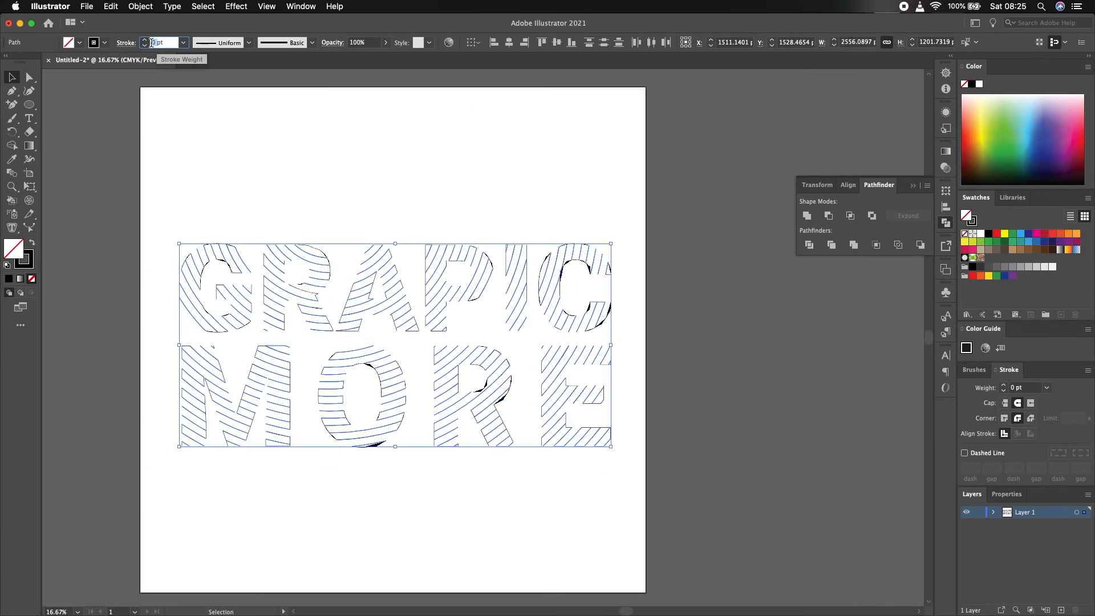
text(25)
key(Return)
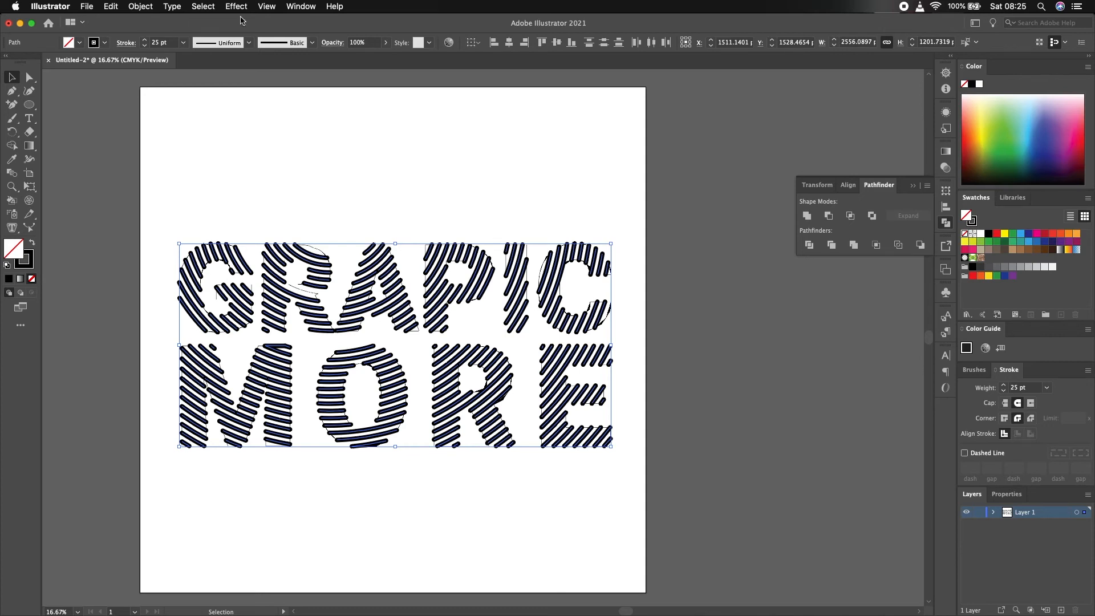
Select and delete all remaining 0 pt letter outline paths, then delete the flat horizontal stripe atop the M's right stem
click(328, 157)
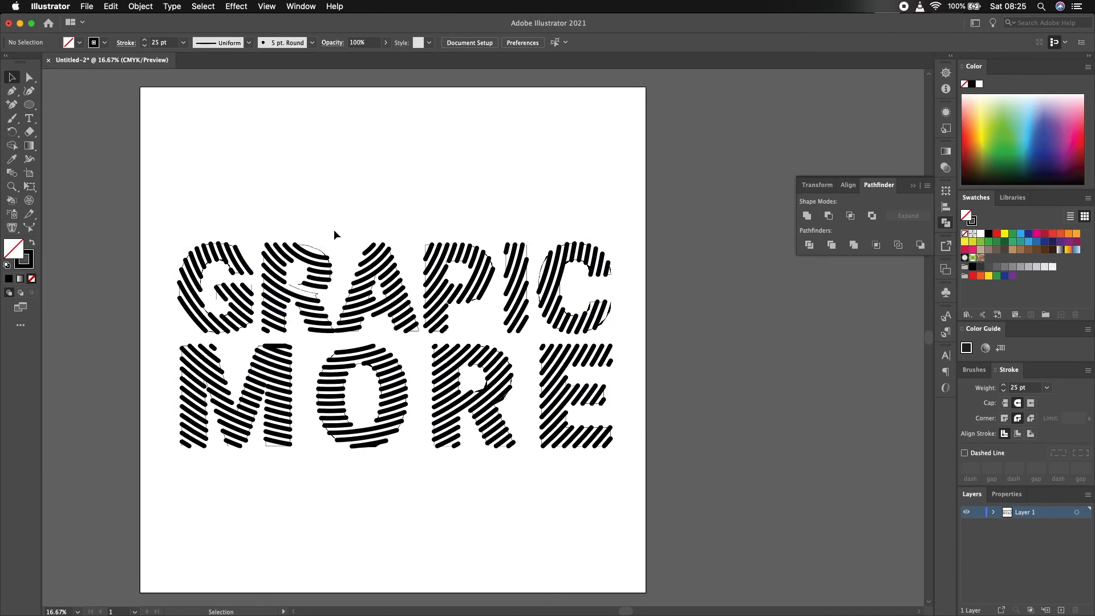
click(306, 245)
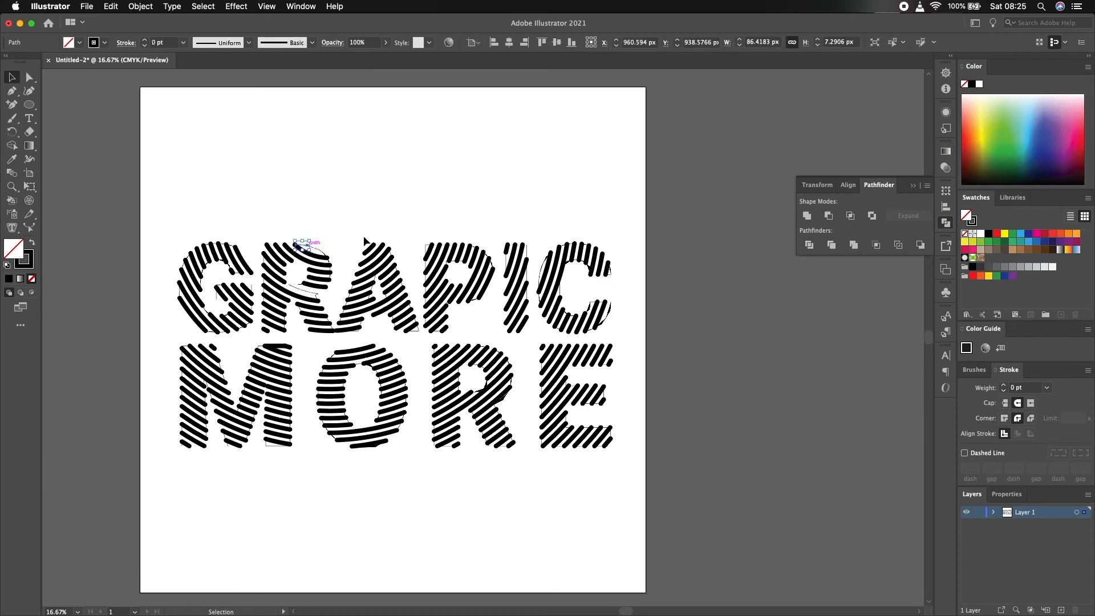
click(892, 49)
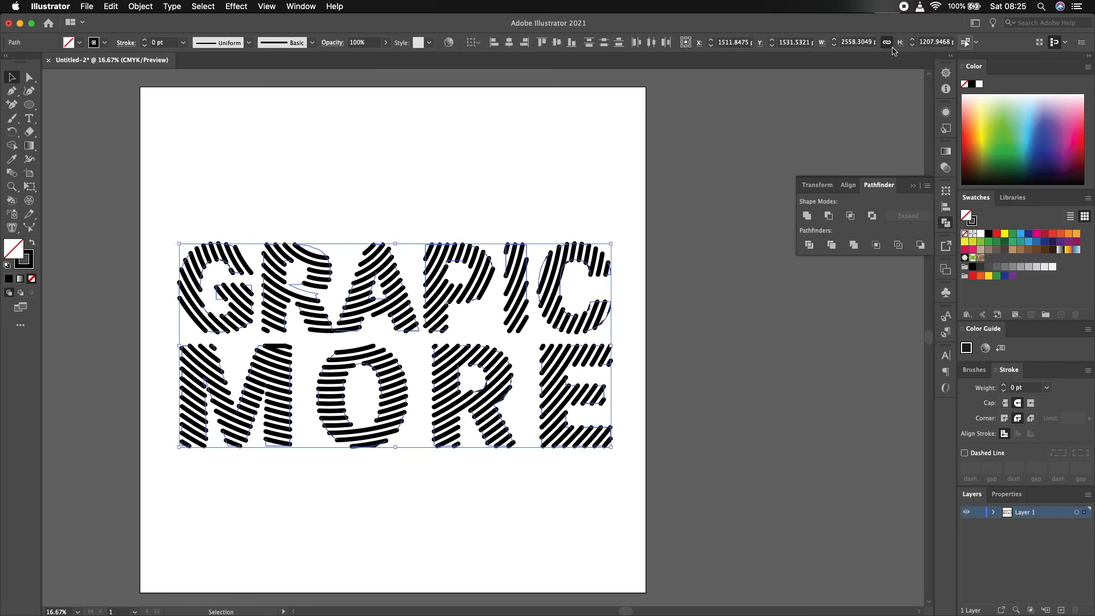
key(super+shift+a)
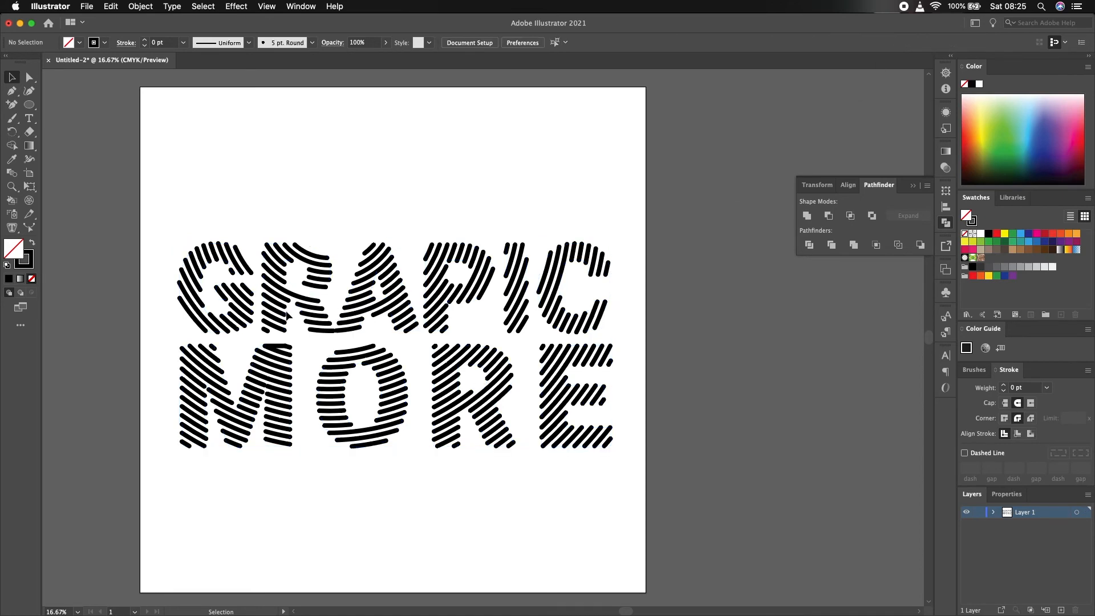
click(284, 348)
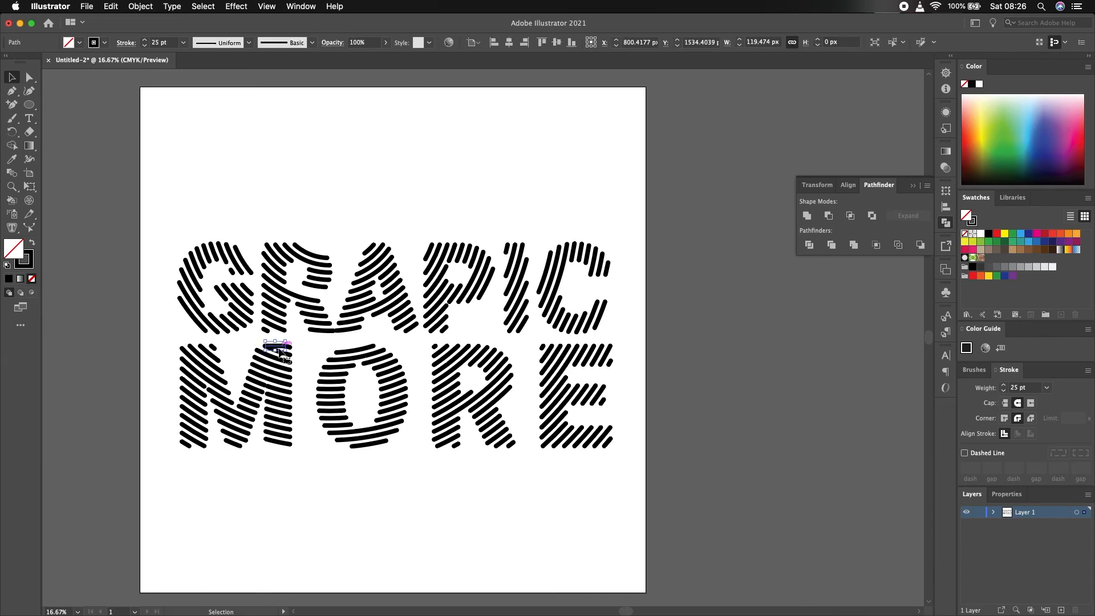
key(super+shift+a)
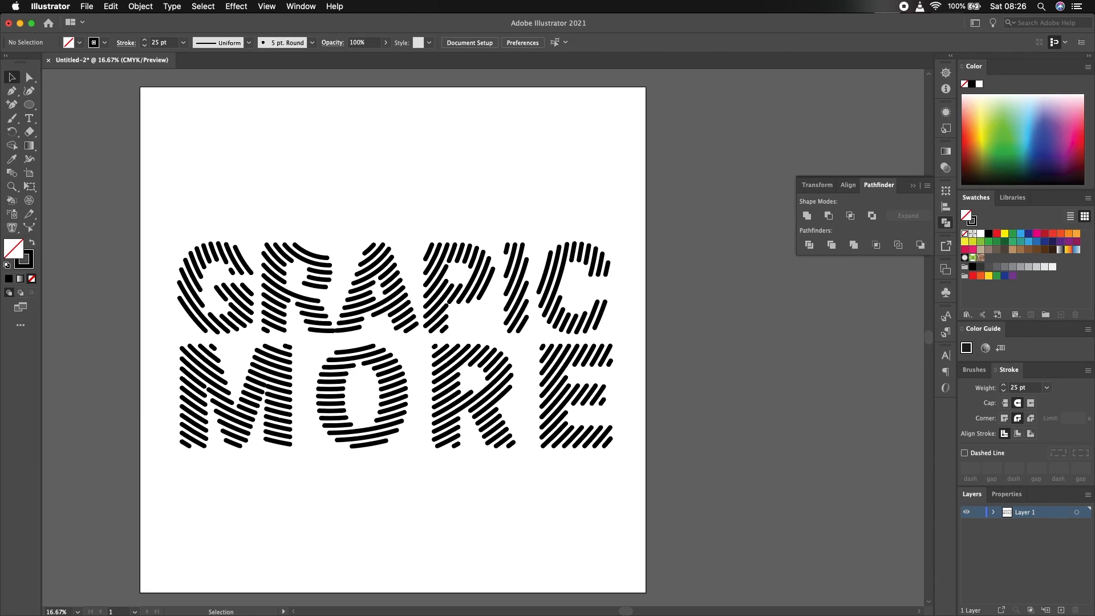
Expand the strokes of the entire GRAPIC MORE lettering into filled shapes and collapse the Pathfinder options
drag(173, 215, 635, 487)
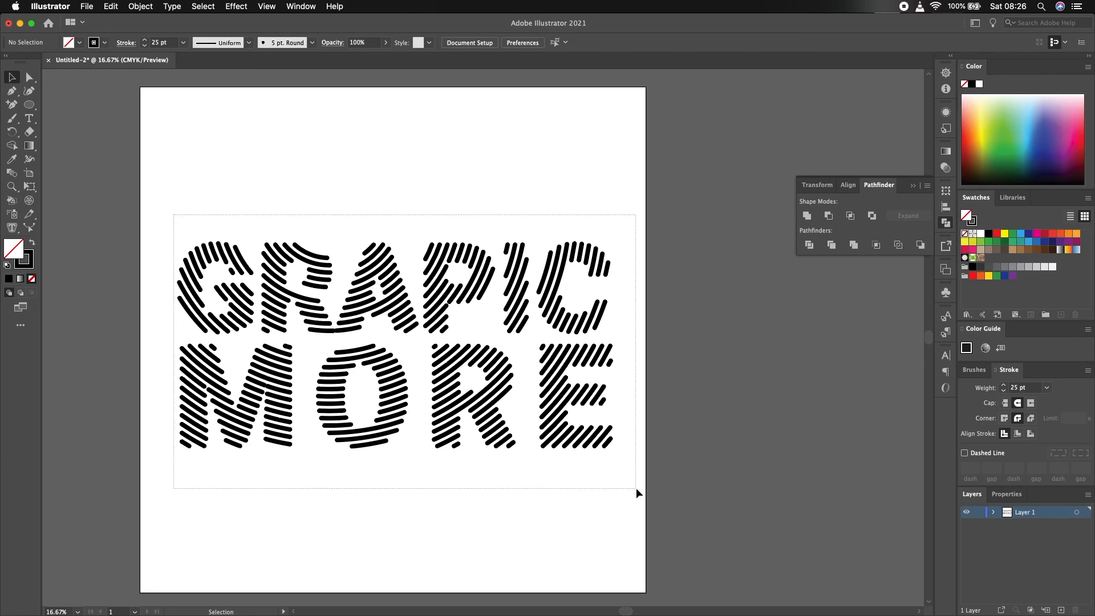
click(140, 6)
click(153, 132)
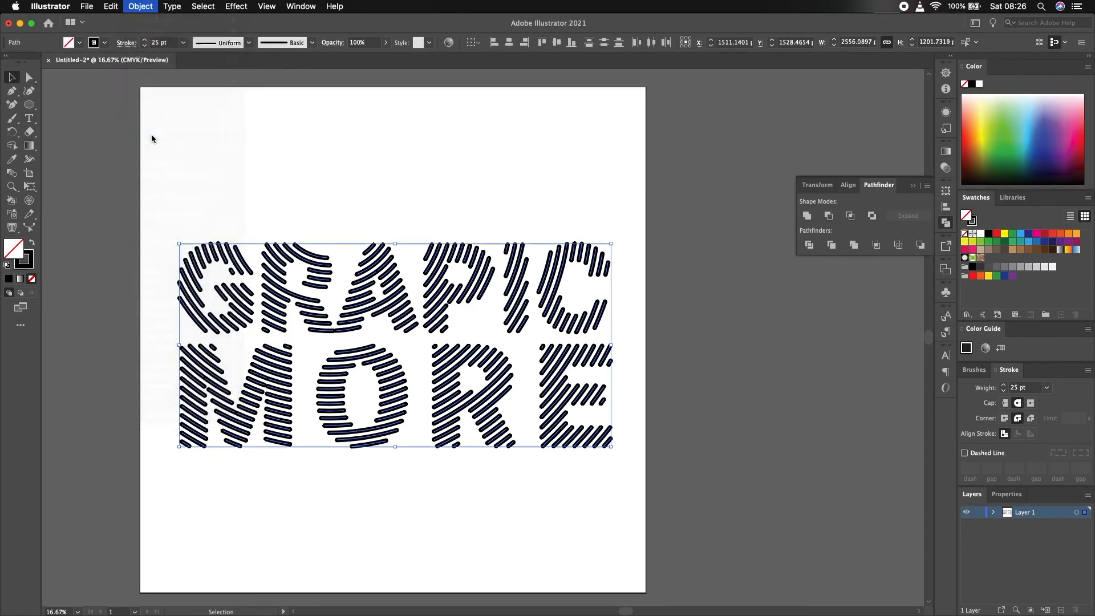
click(580, 385)
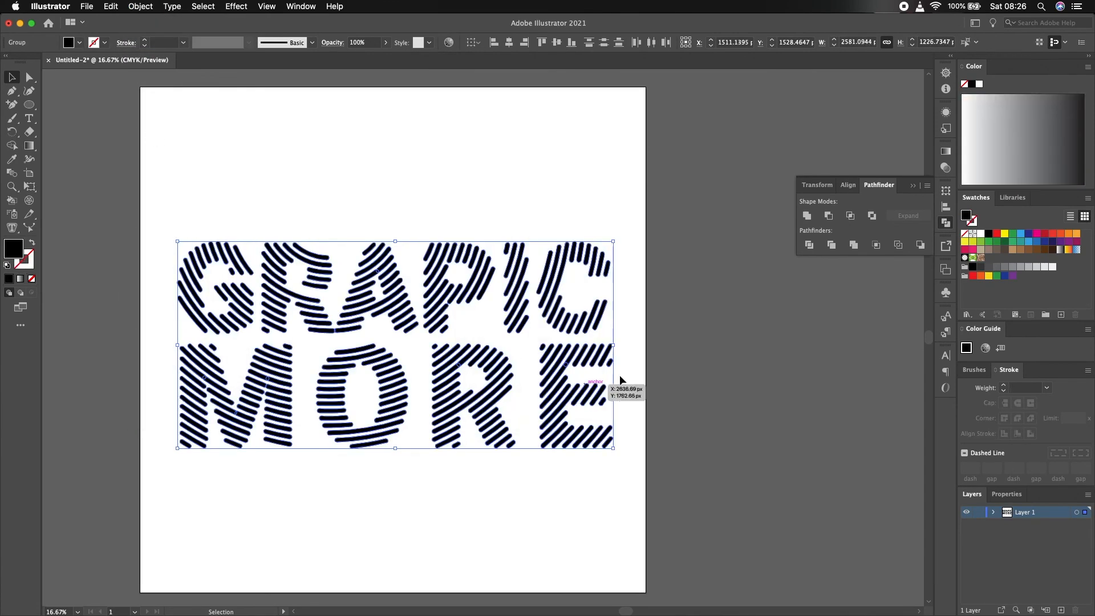
click(913, 186)
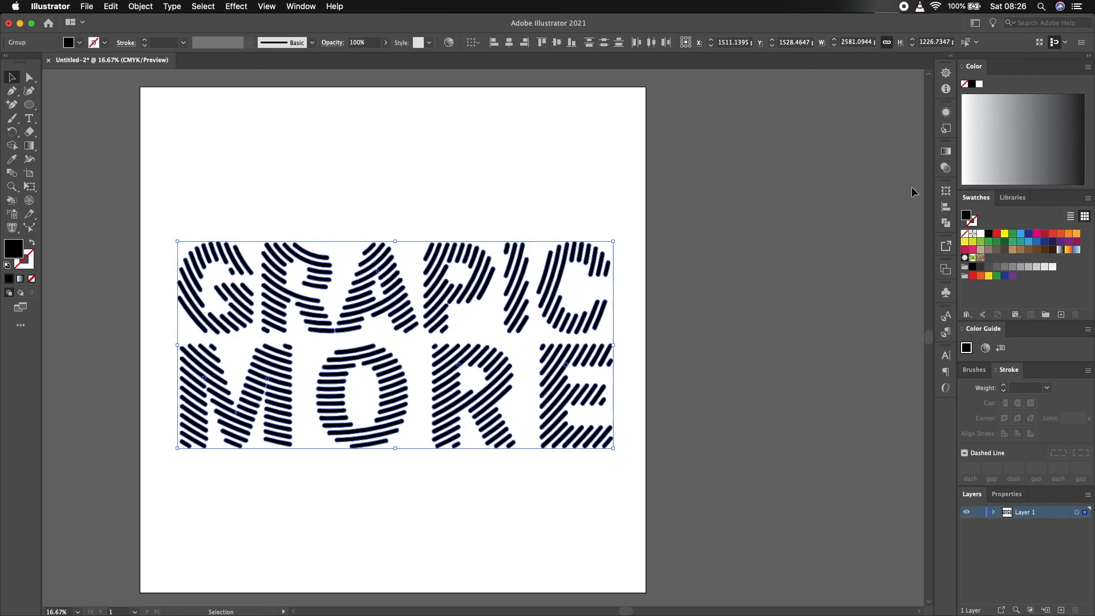
Select three adjacent swatches from light to dark blue and randomly fill the stripes with them using the randomus script's Fill Swatches option
click(1030, 241)
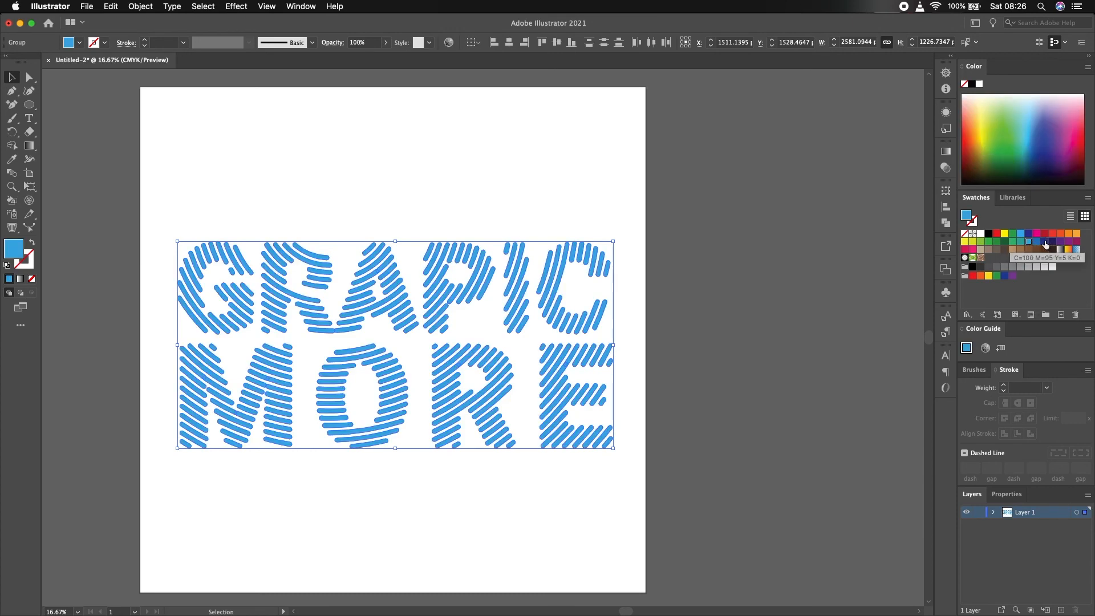
shift+click(1045, 242)
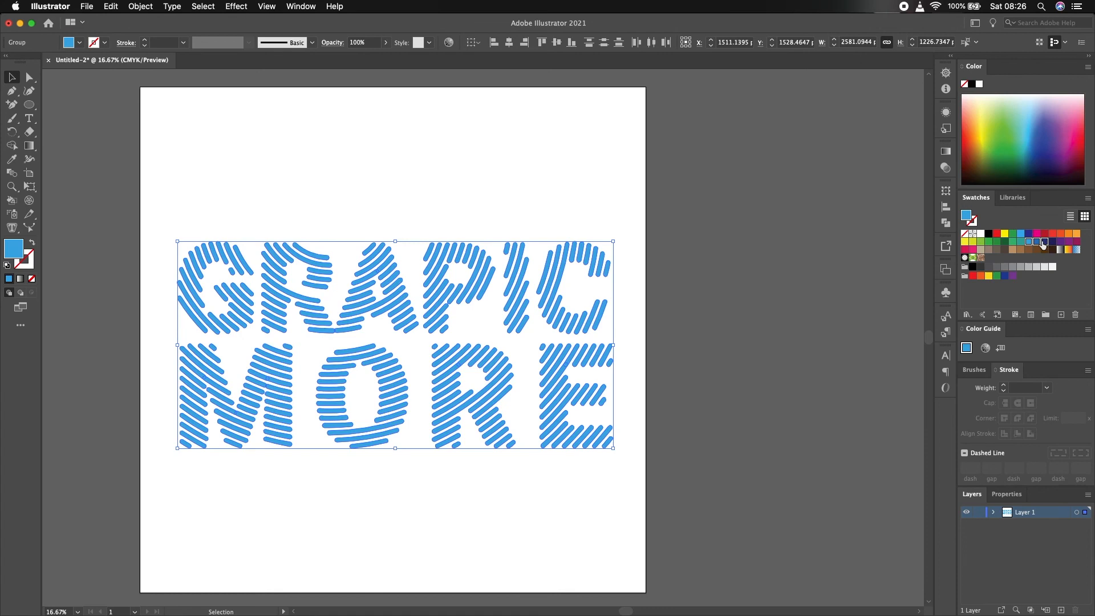
click(85, 7)
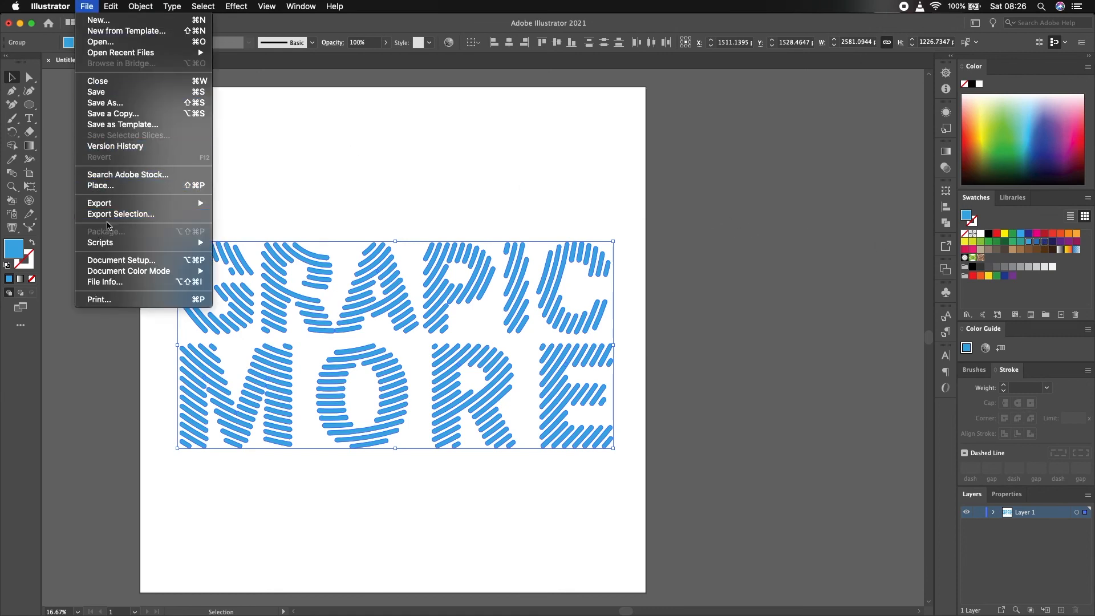
mouse_move(108, 247)
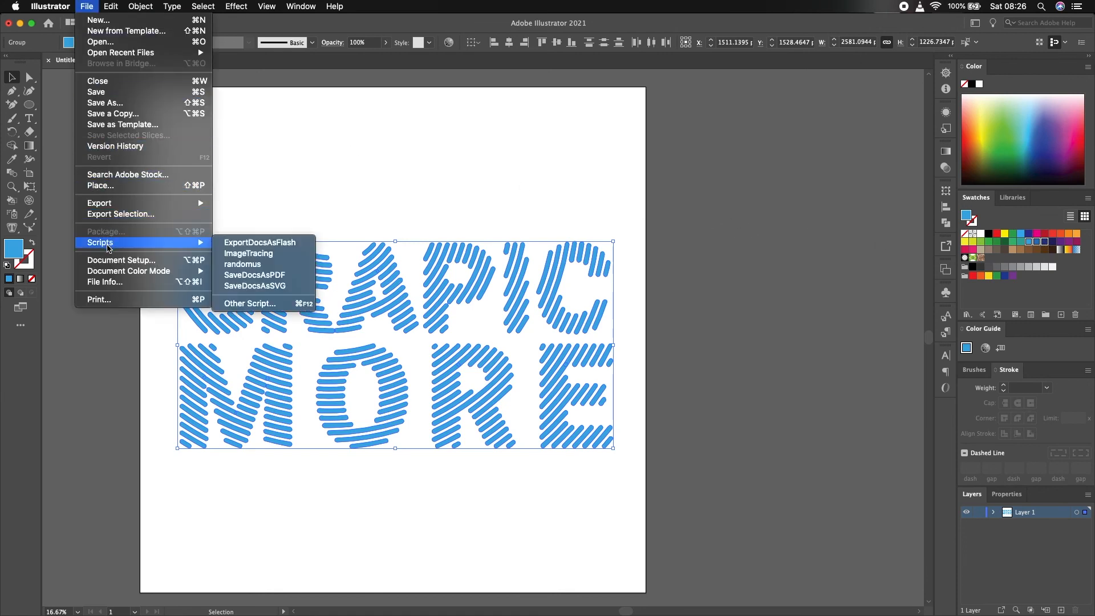
click(226, 264)
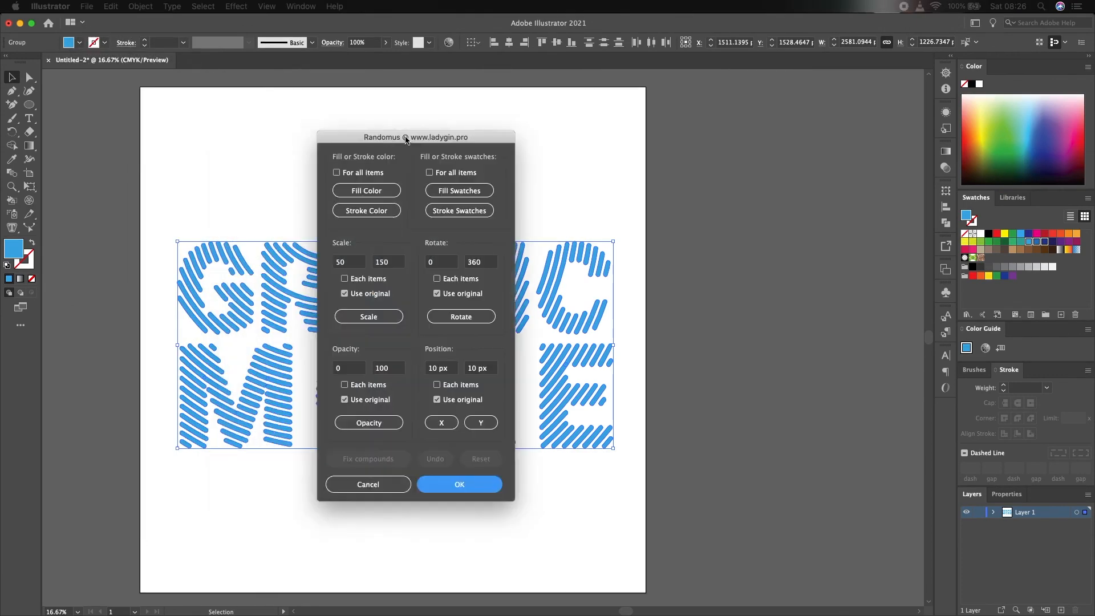
drag(394, 93, 728, 117)
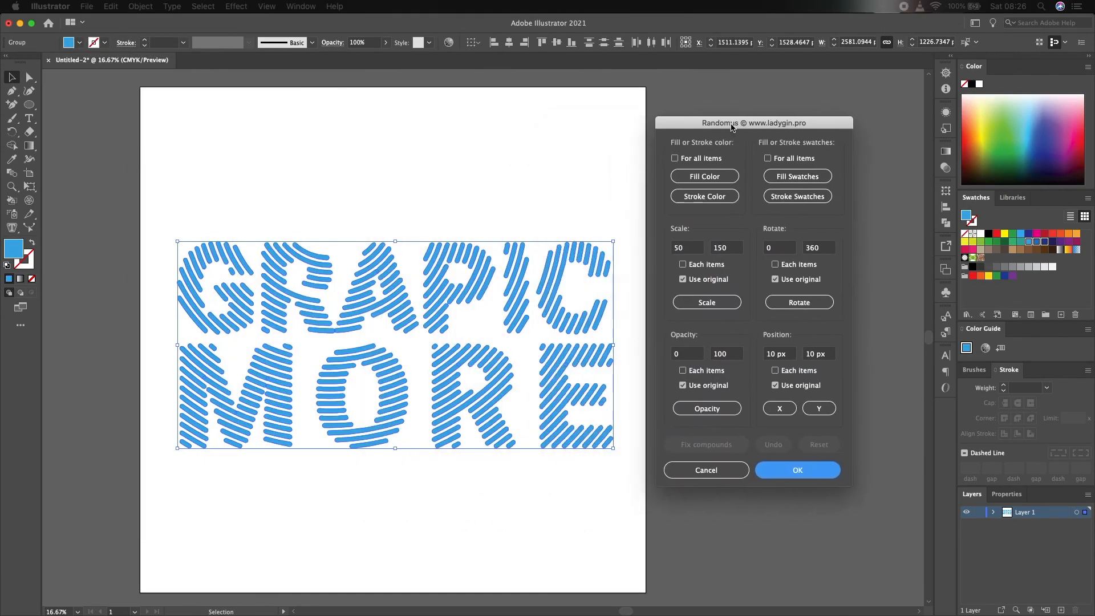
click(801, 175)
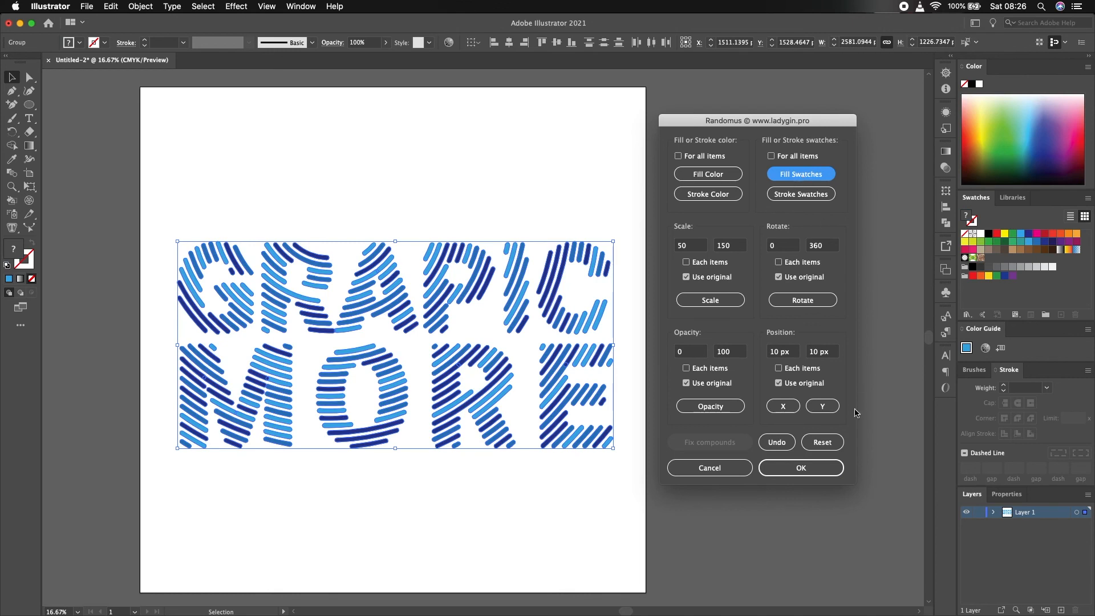
click(801, 468)
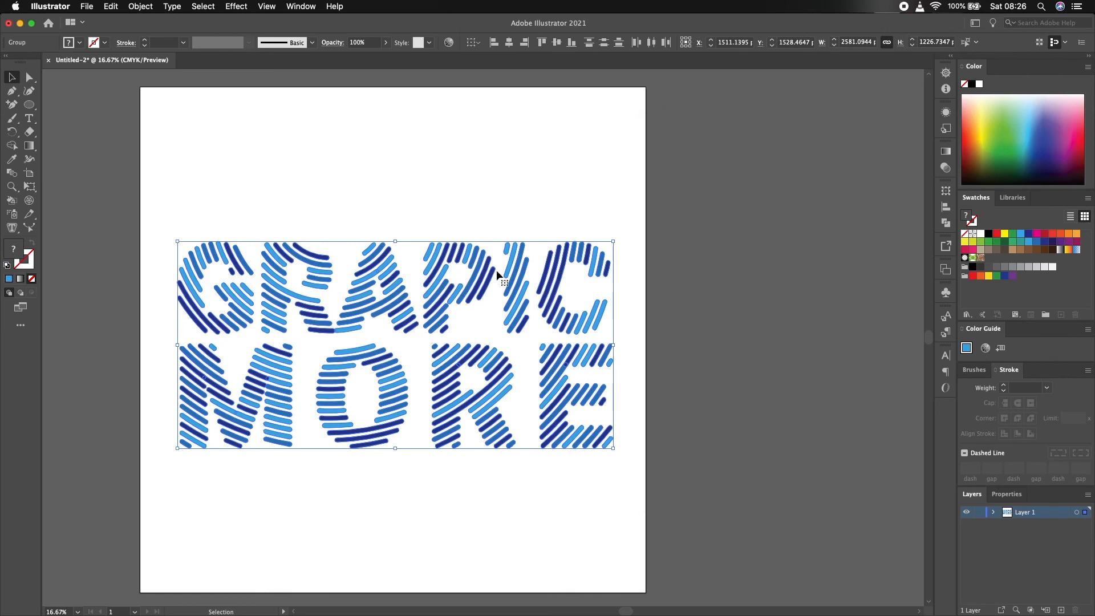
click(235, 158)
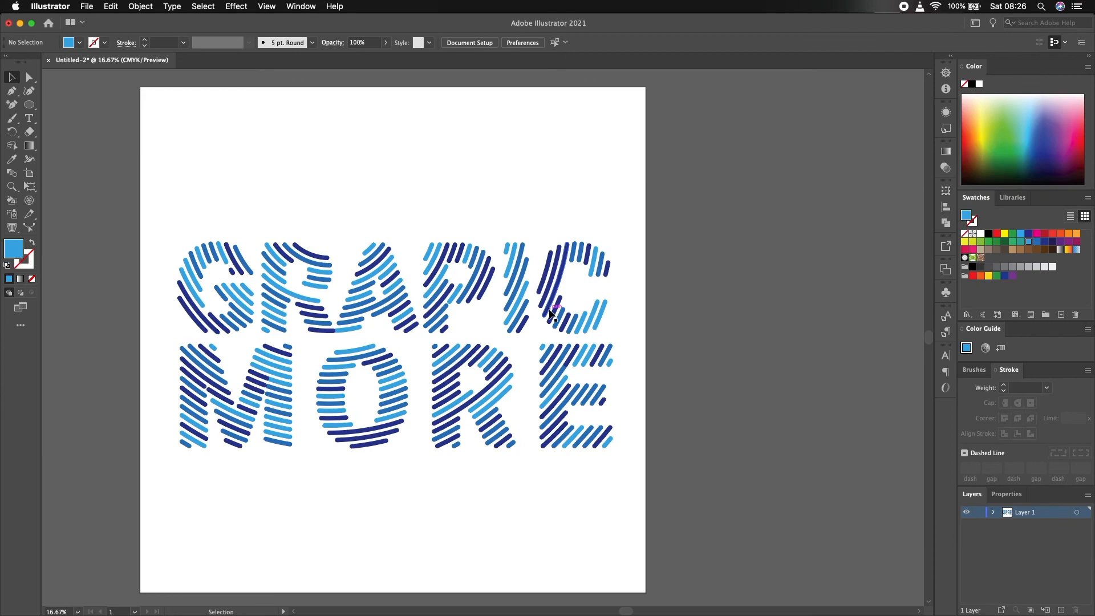